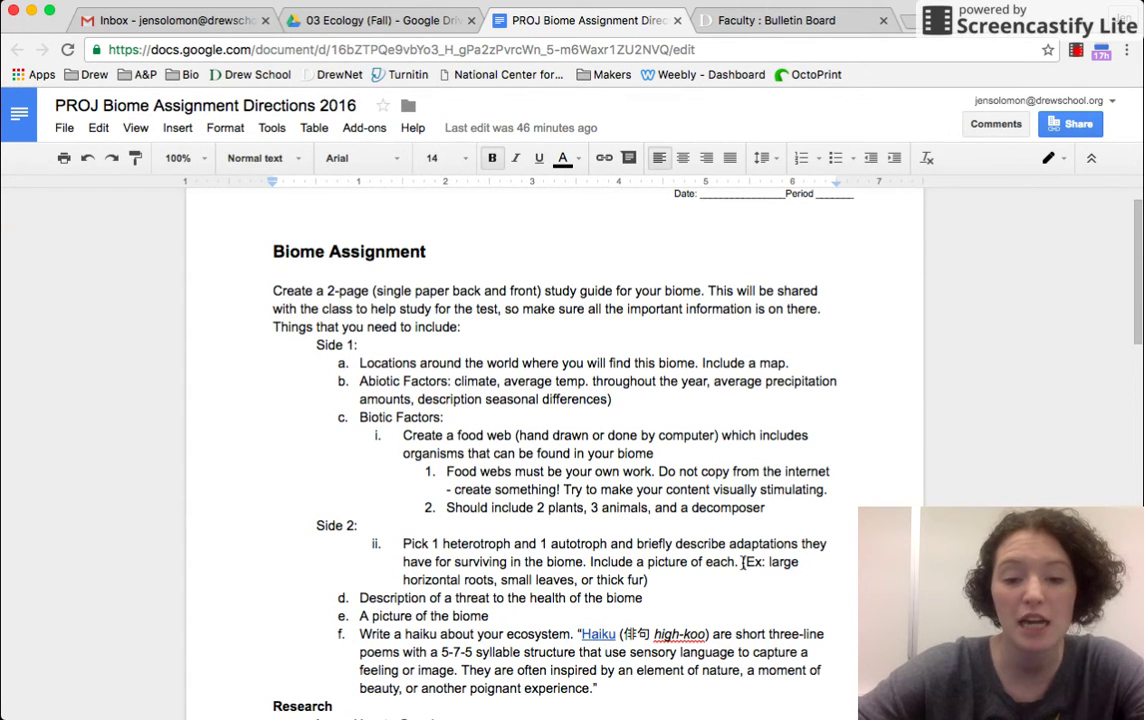
Scroll the assignment down to the blank space below the Water sources heading
scroll(607, 518, down, 15)
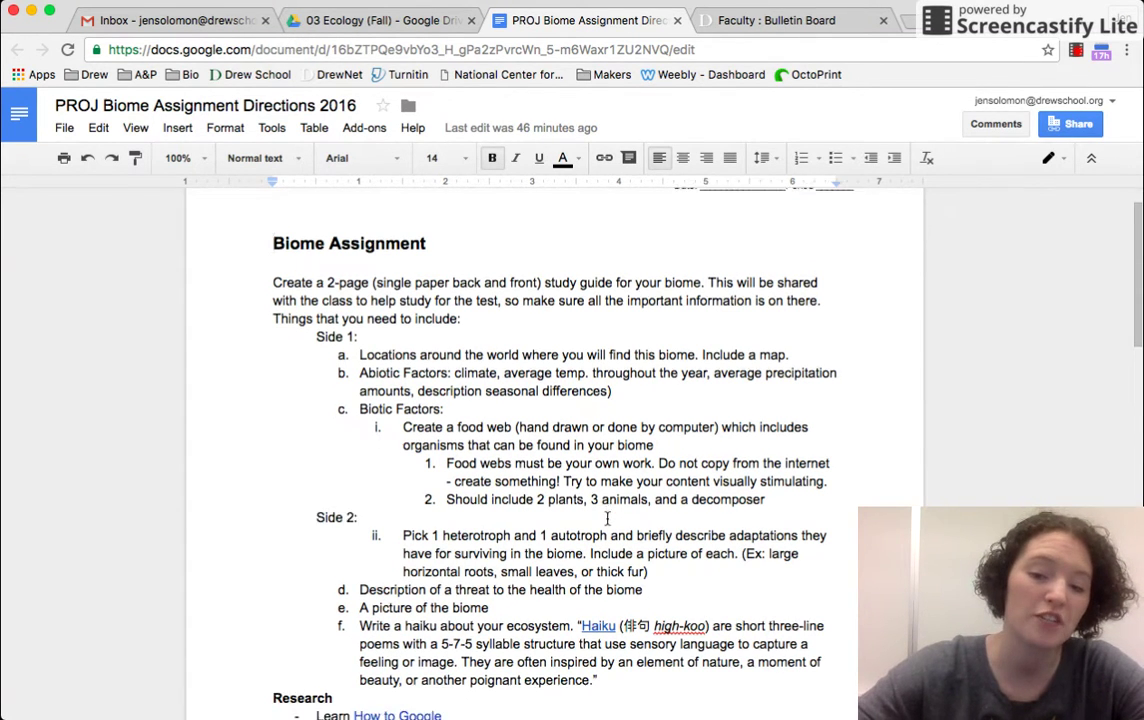
scroll(607, 518, down, 3)
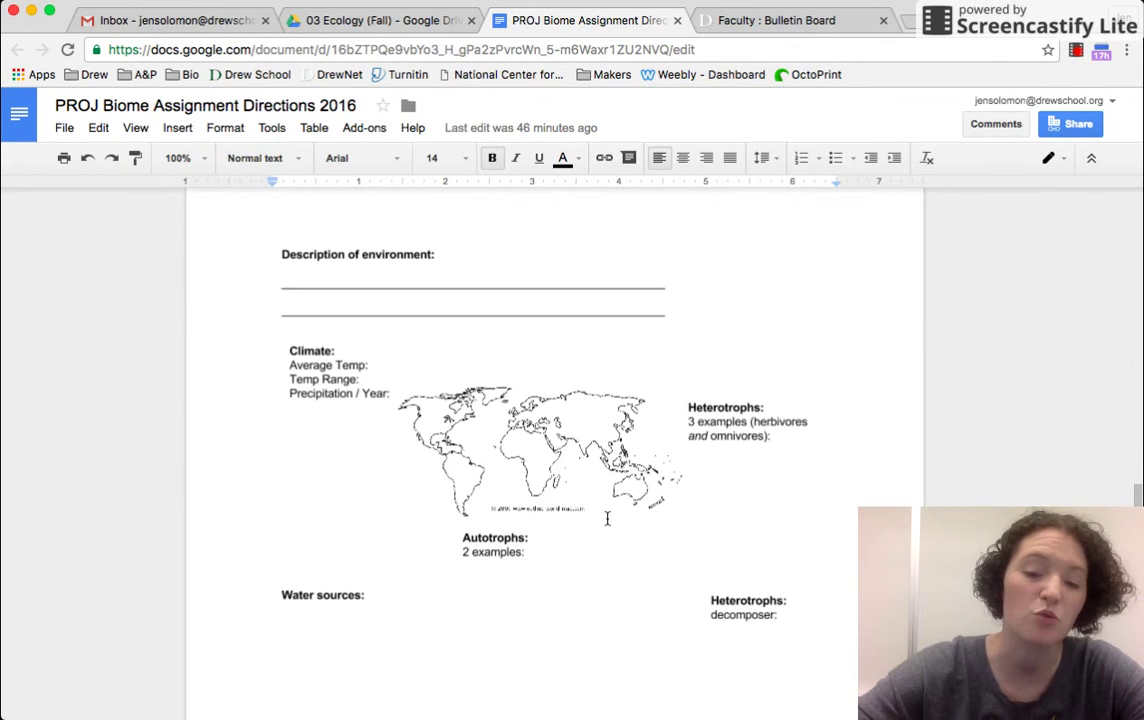
scroll(607, 518, down, 3)
scroll(607, 518, up, 10)
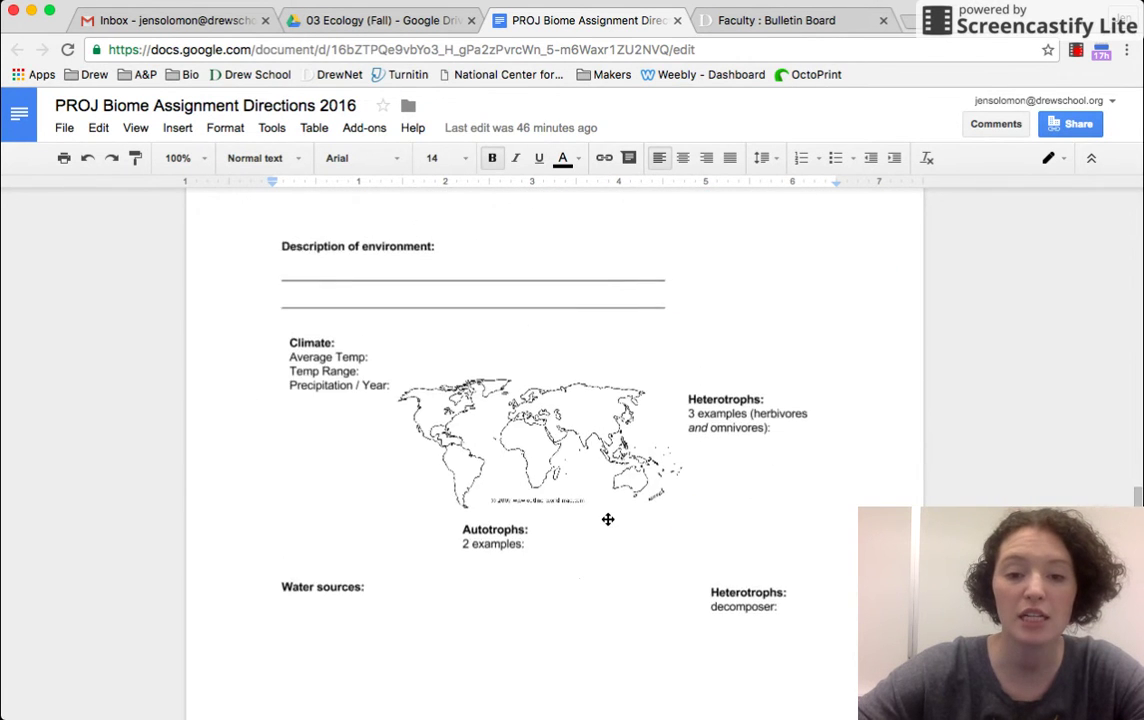
scroll(607, 518, up, 4)
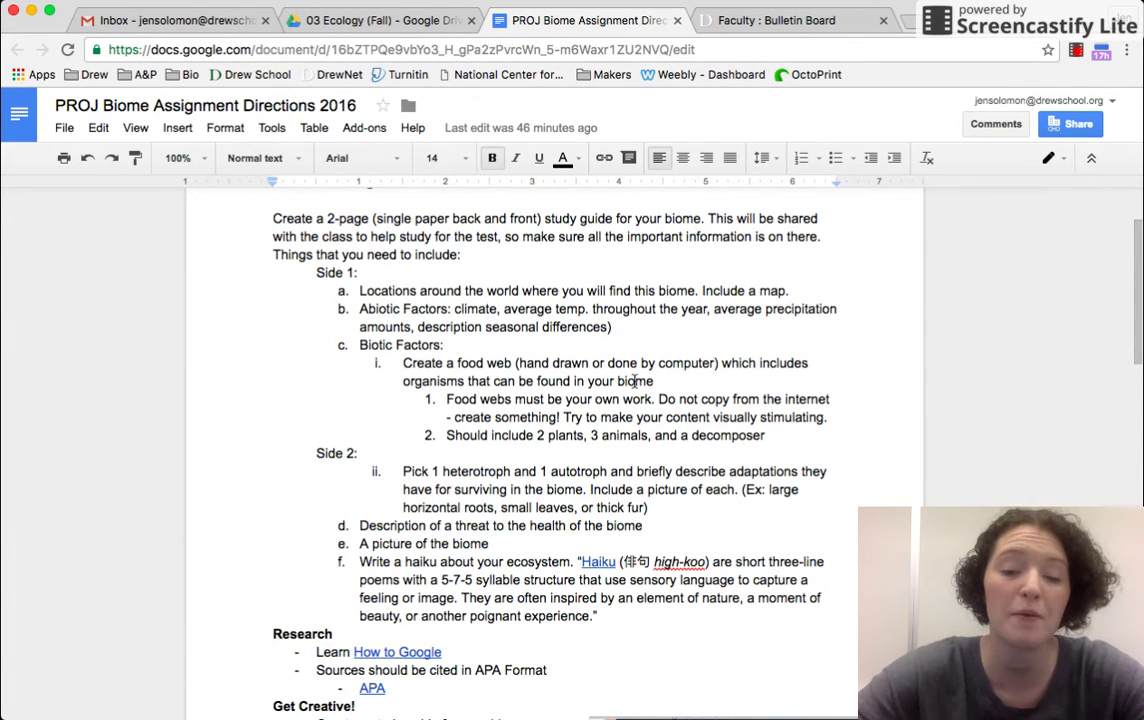
scroll(634, 381, down, 15)
Delete an empty line below the Water sources section, then open the Insert menu
click(614, 440)
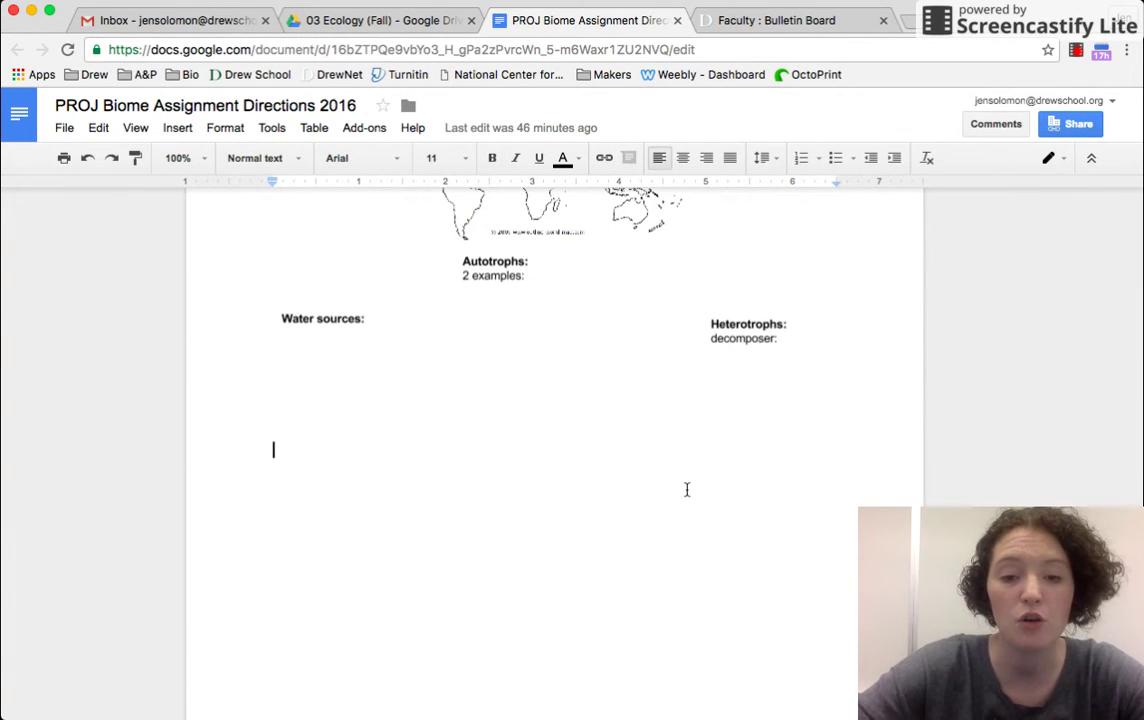
key(BackSpace)
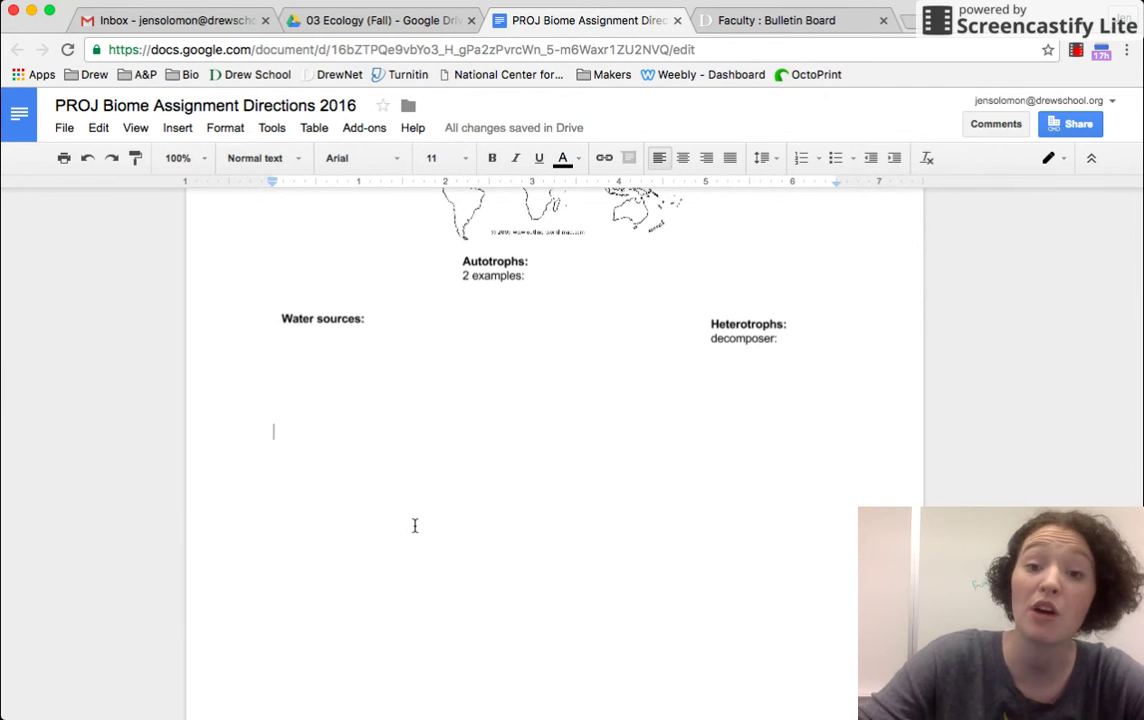
scroll(415, 525, up, 15)
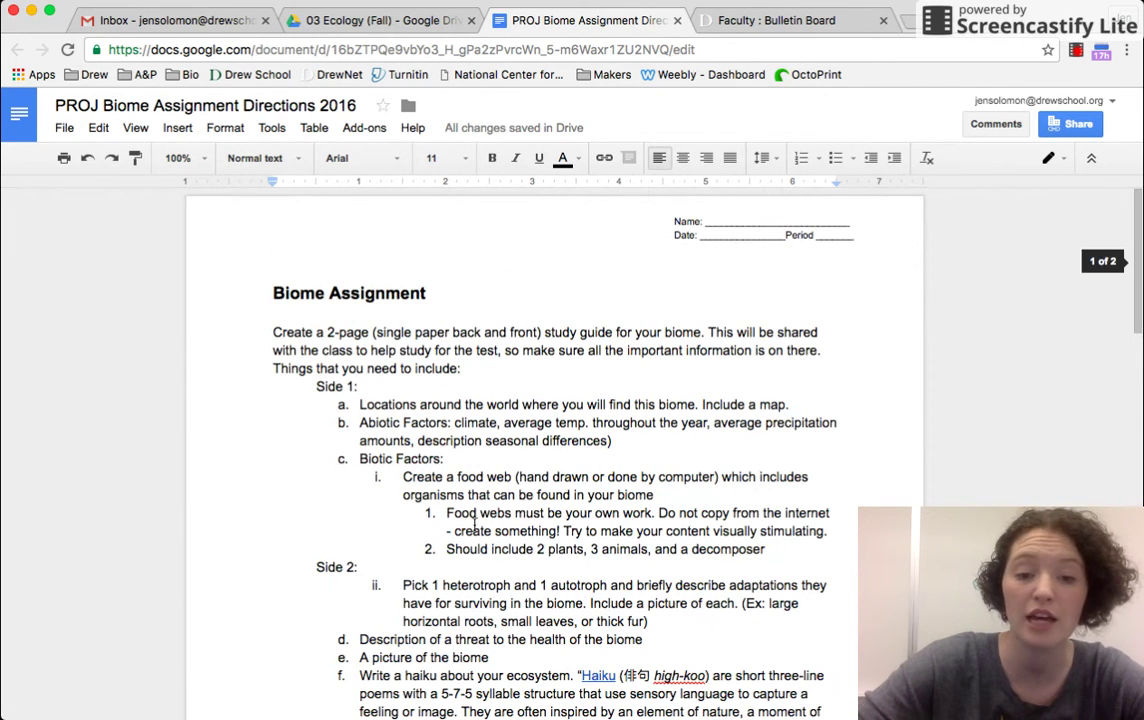
scroll(474, 525, down, 15)
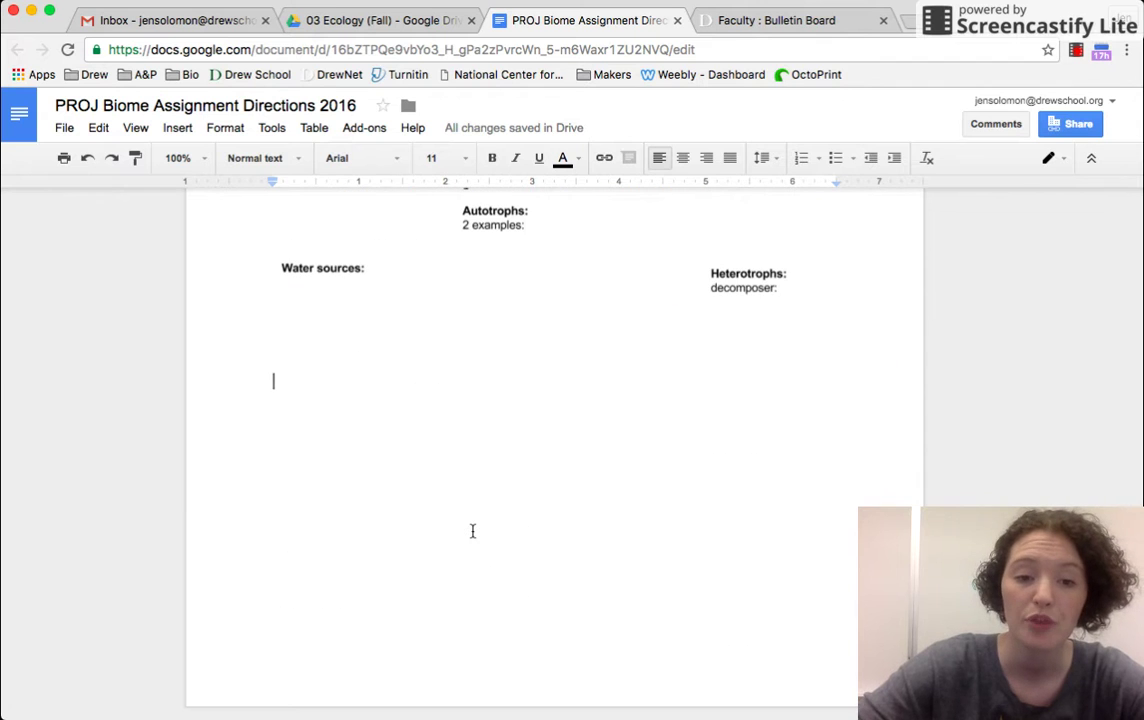
click(173, 129)
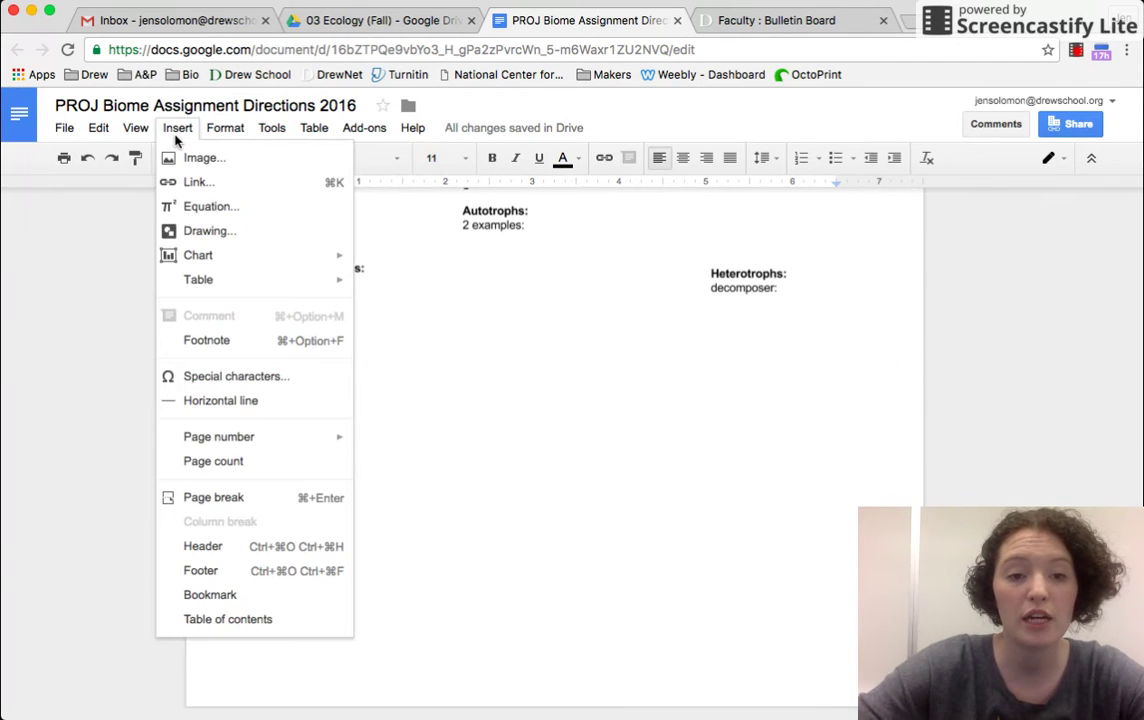
Start a new drawing with a narrow 'Grass' text box near the canvas's lower middle
click(197, 231)
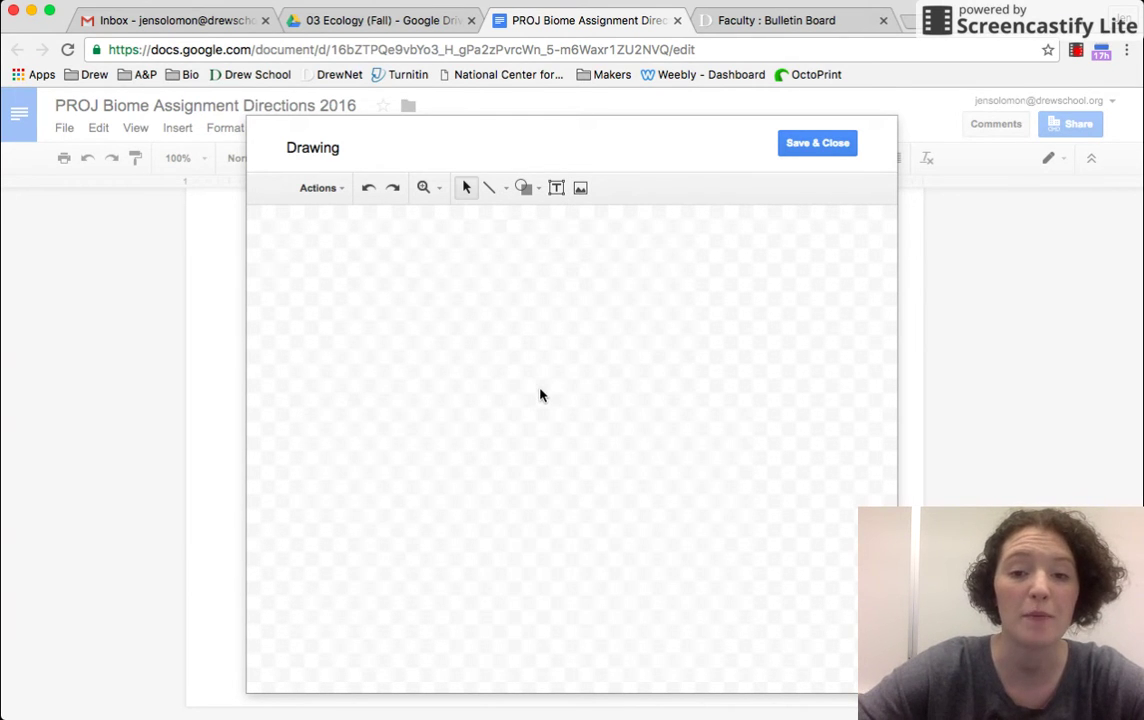
click(557, 188)
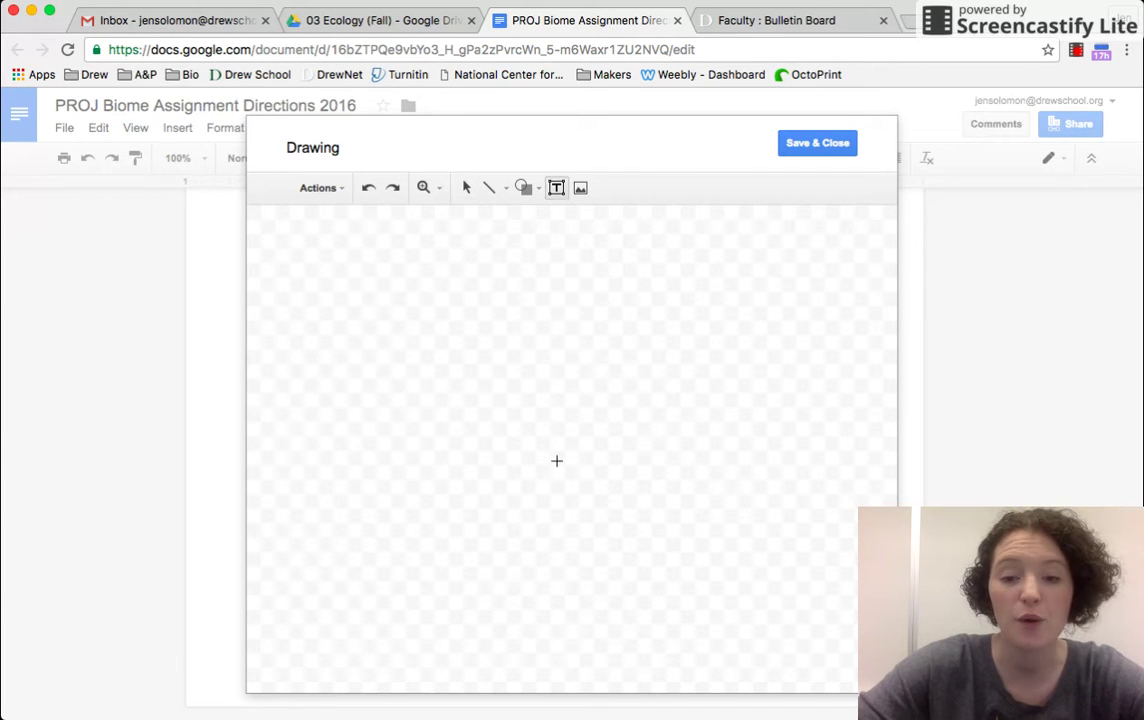
drag(502, 516, 628, 550)
text(Grass)
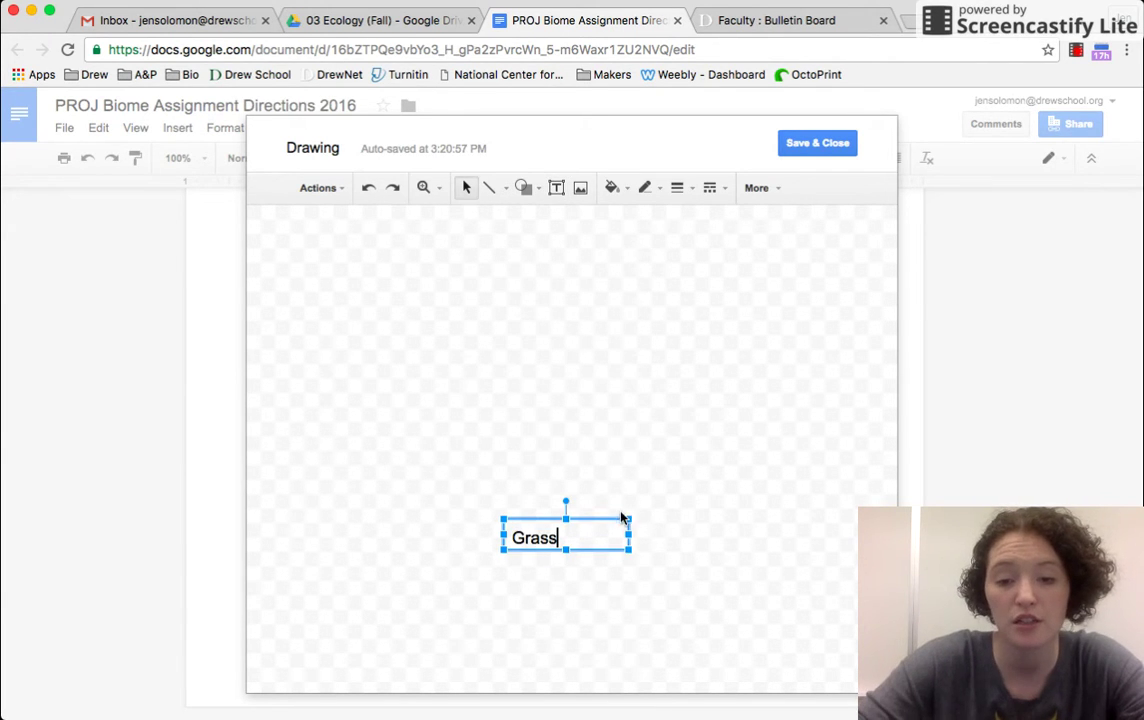
drag(628, 537, 572, 537)
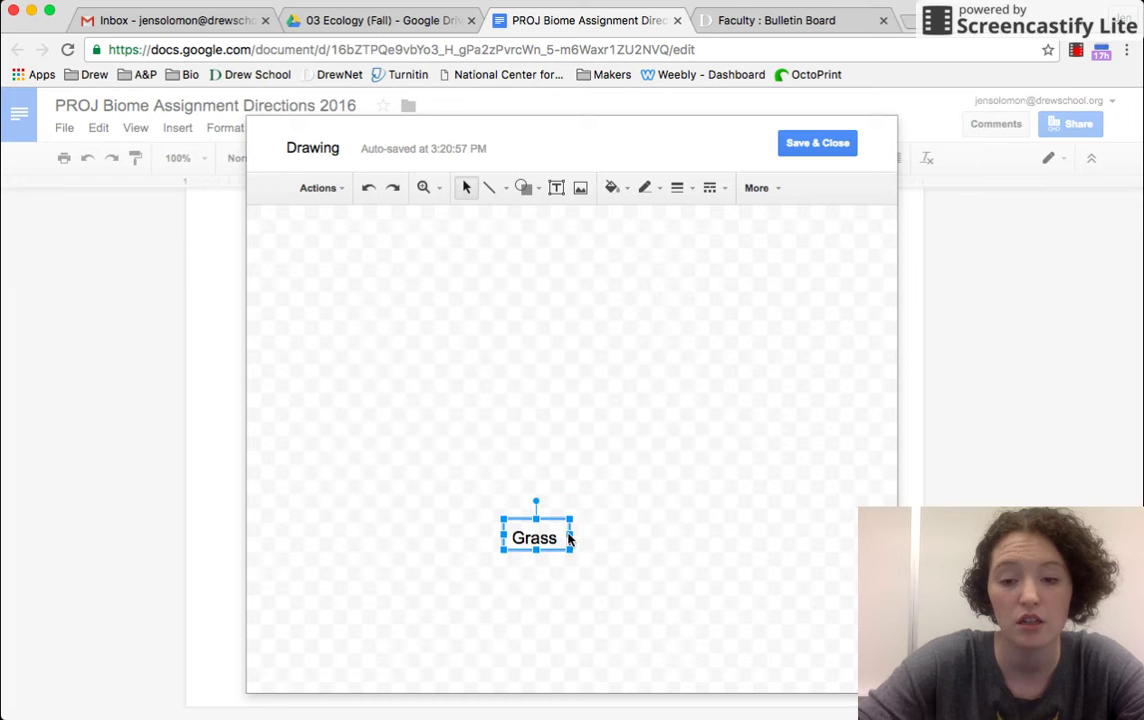
click(562, 305)
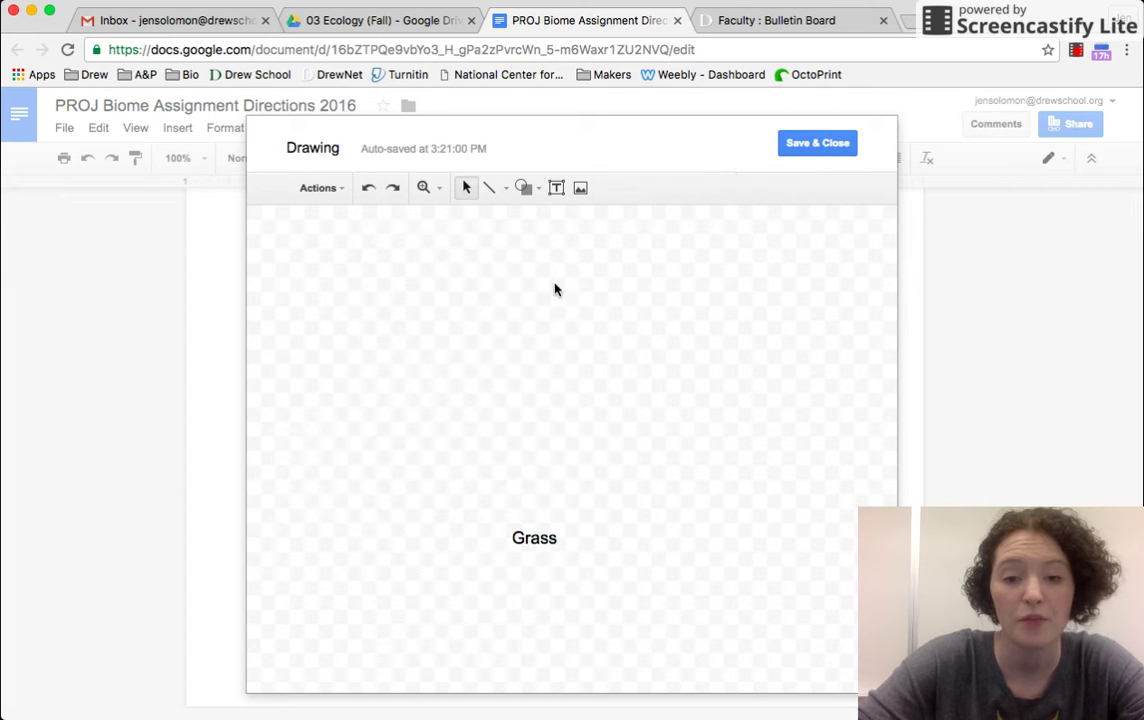
Draw an arrow from Grass pointing up and to the left
click(504, 188)
click(516, 246)
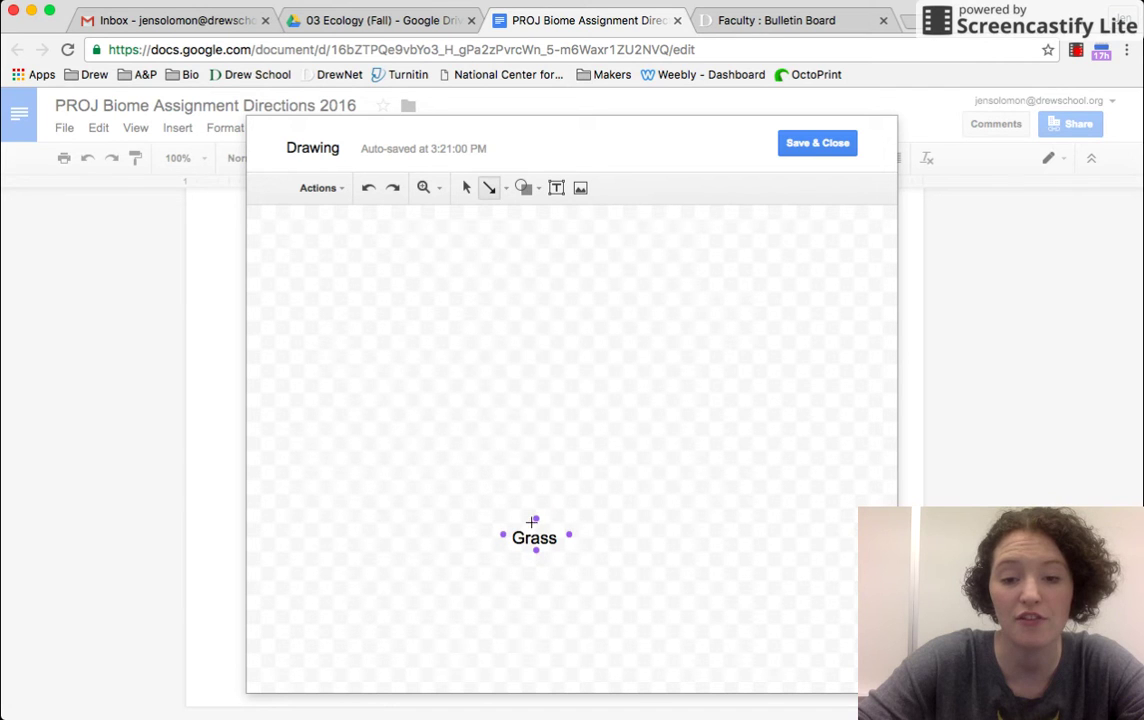
drag(504, 534, 480, 474)
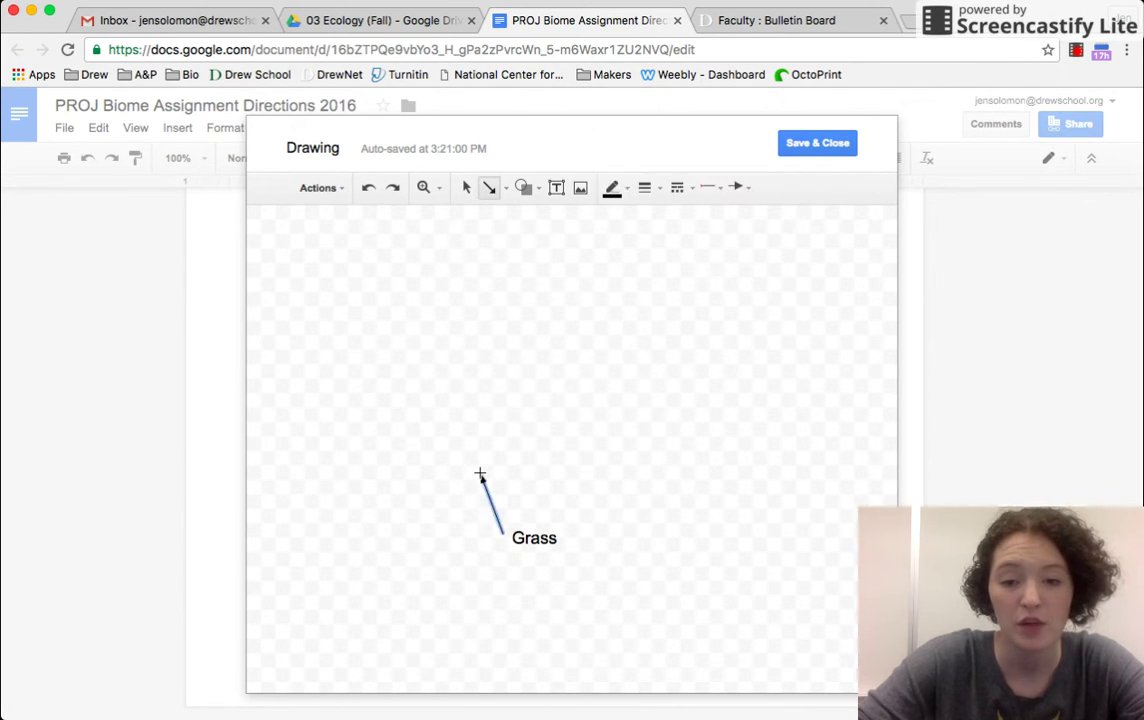
Add a 'Deer' text box above the arrow tip, narrowed to fit the word
click(557, 189)
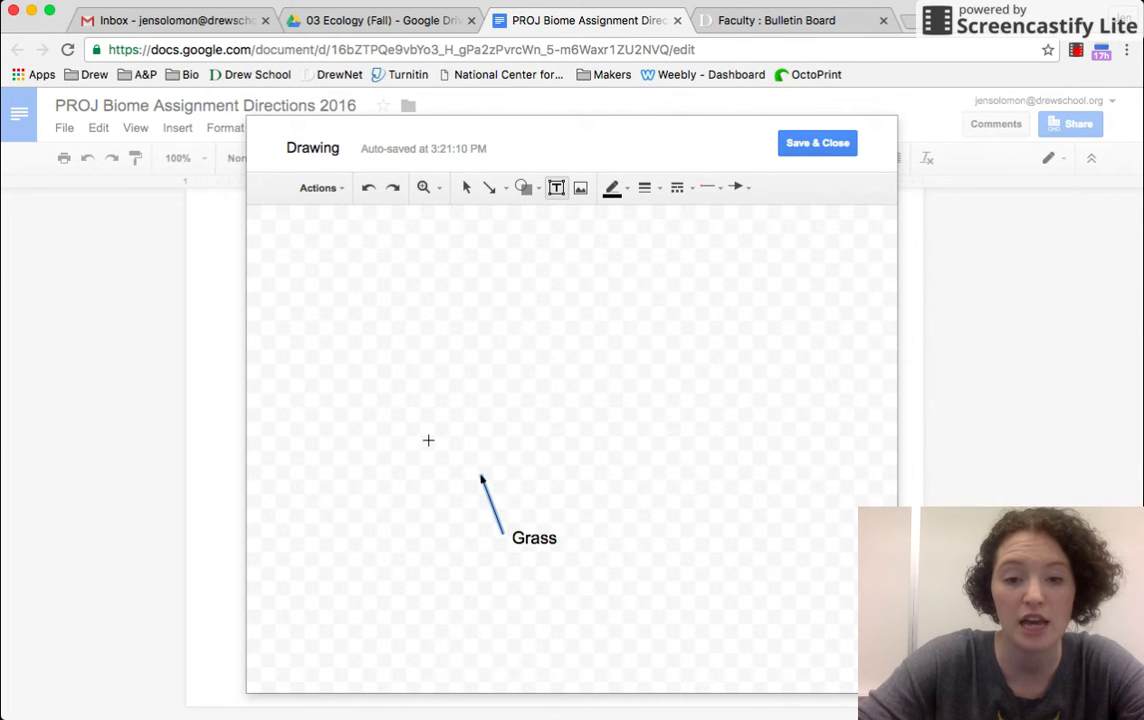
drag(428, 440, 525, 474)
text(Dee)
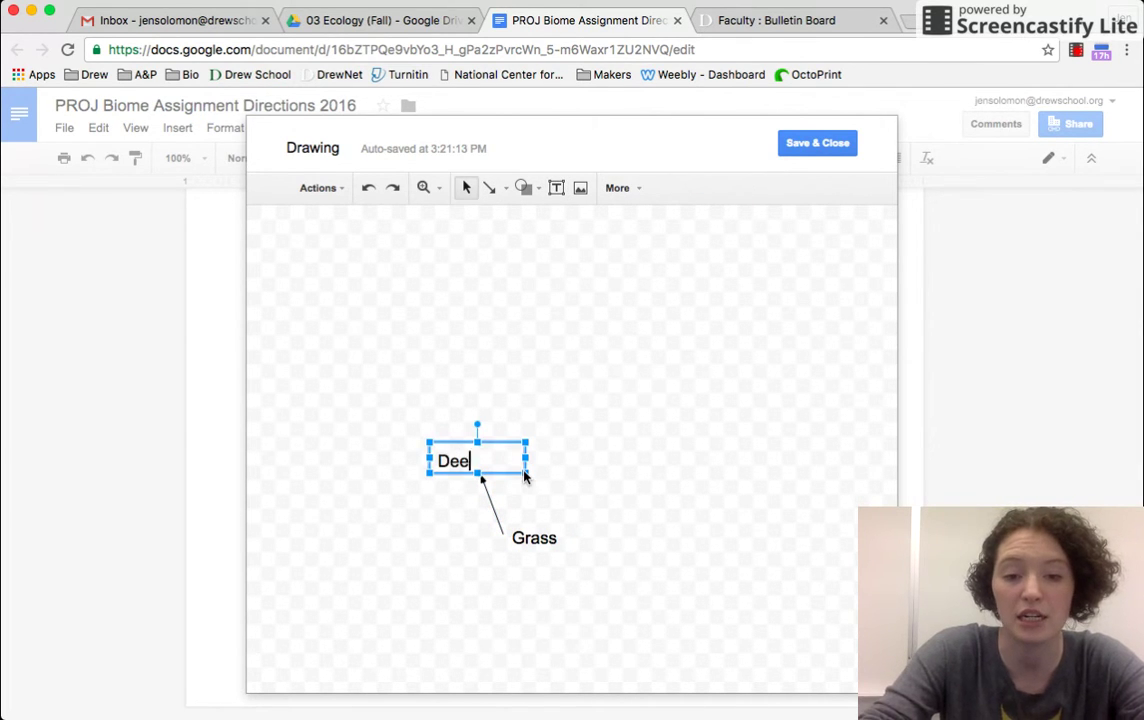
text(r)
click(560, 655)
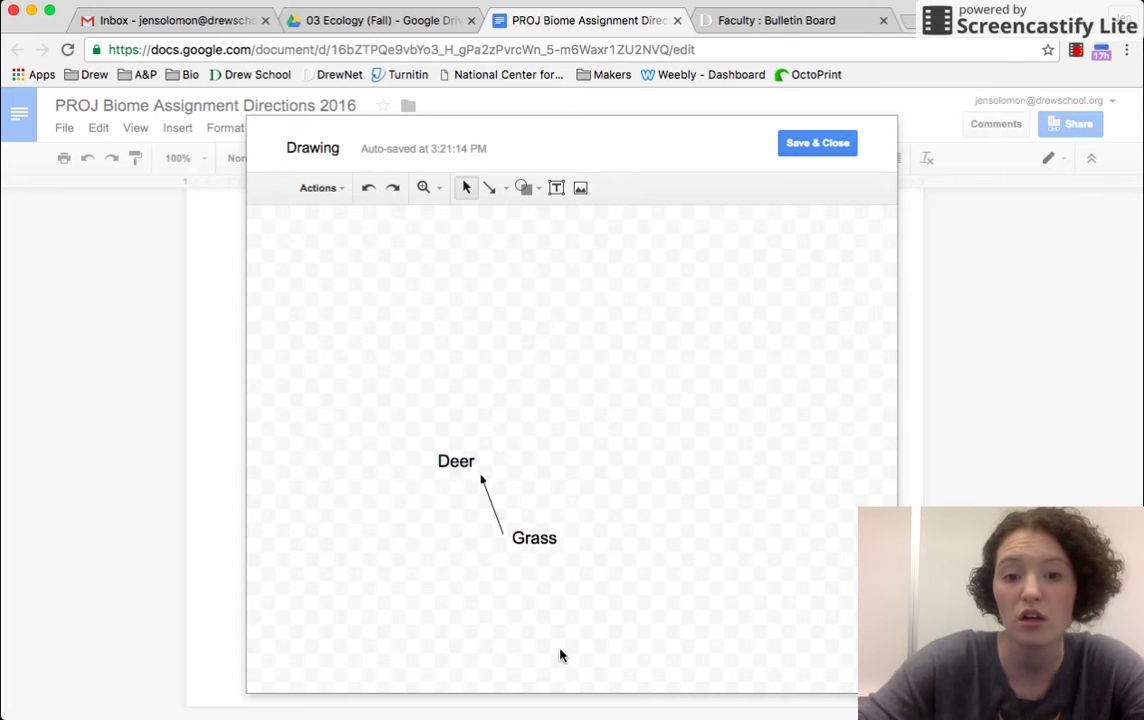
click(500, 463)
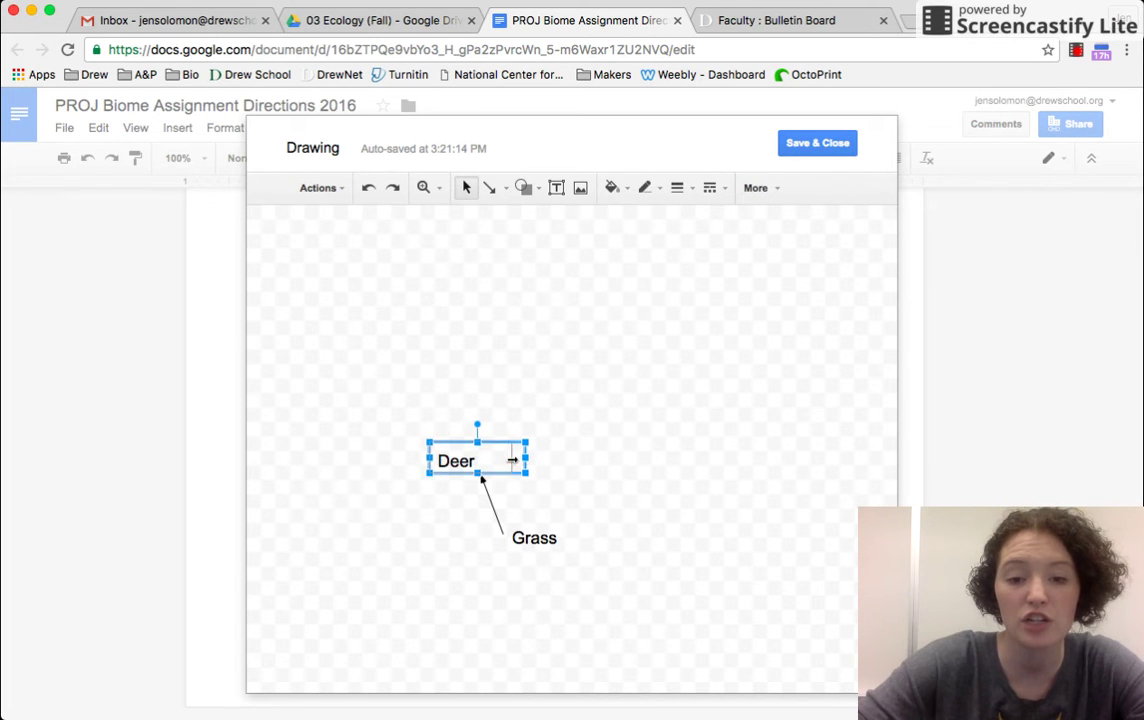
drag(526, 459, 498, 447)
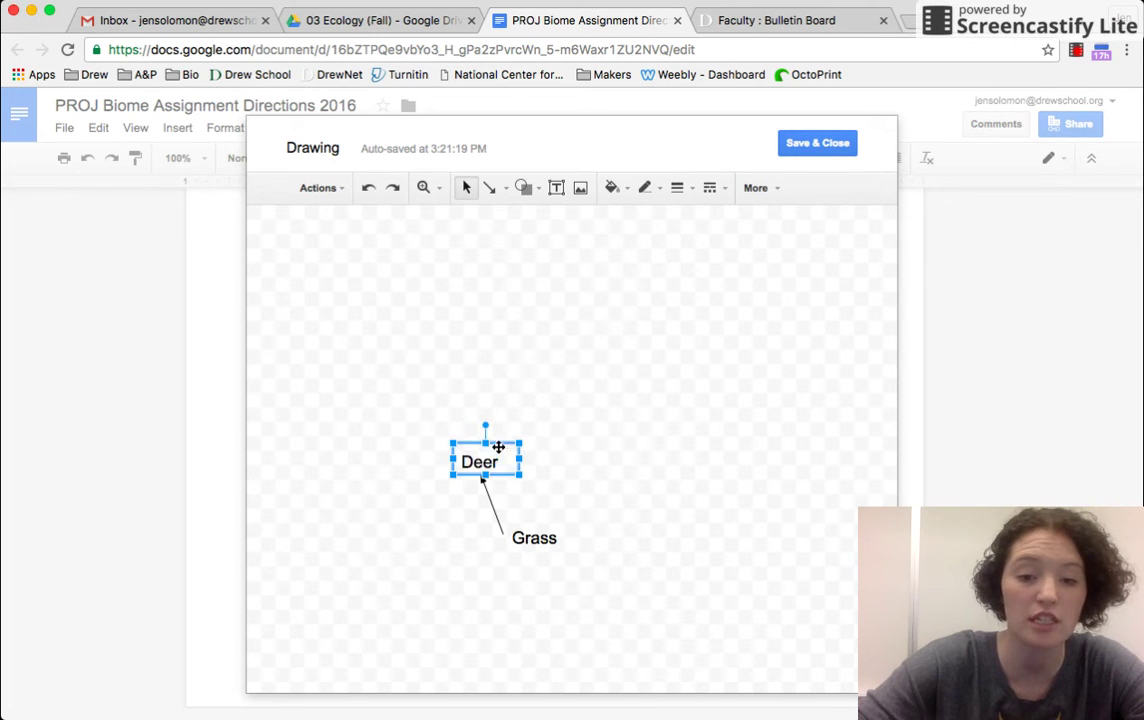
Change the Deer label's text colour to red
double_click(481, 462)
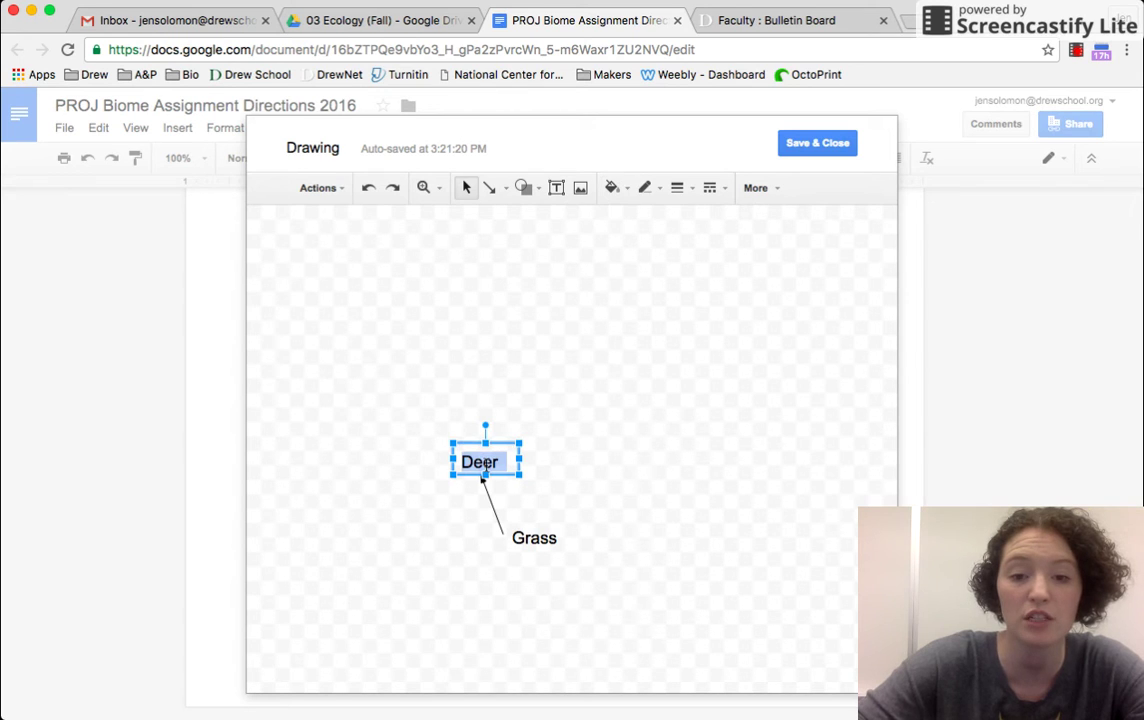
click(770, 189)
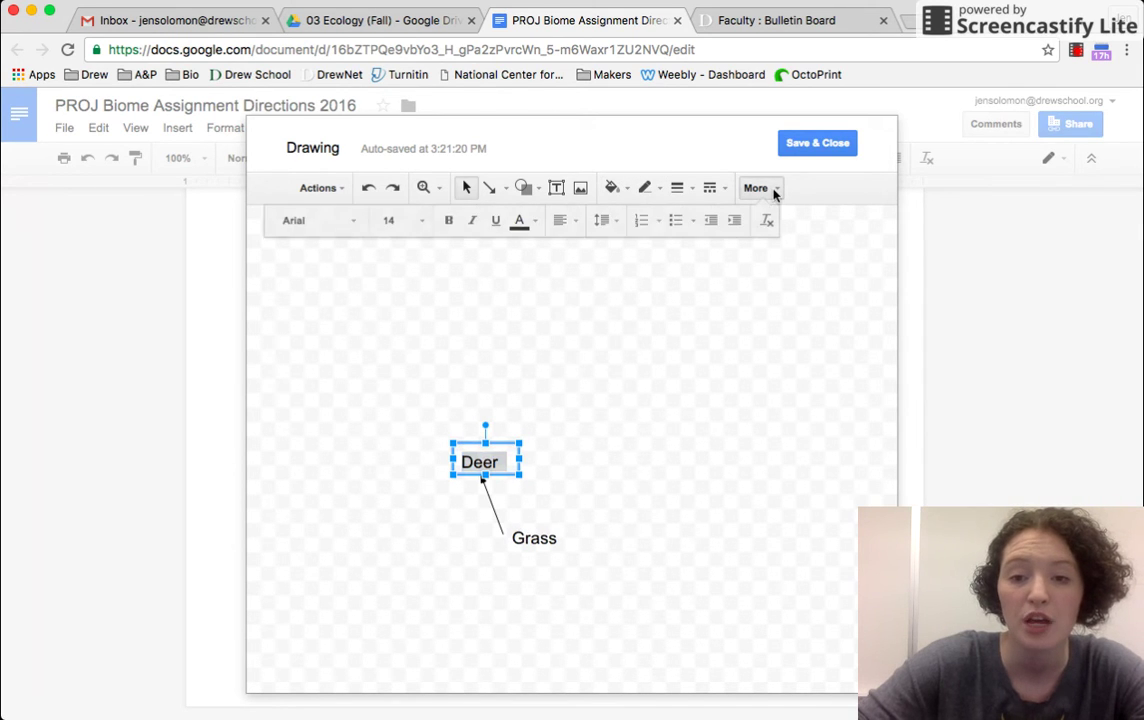
click(534, 221)
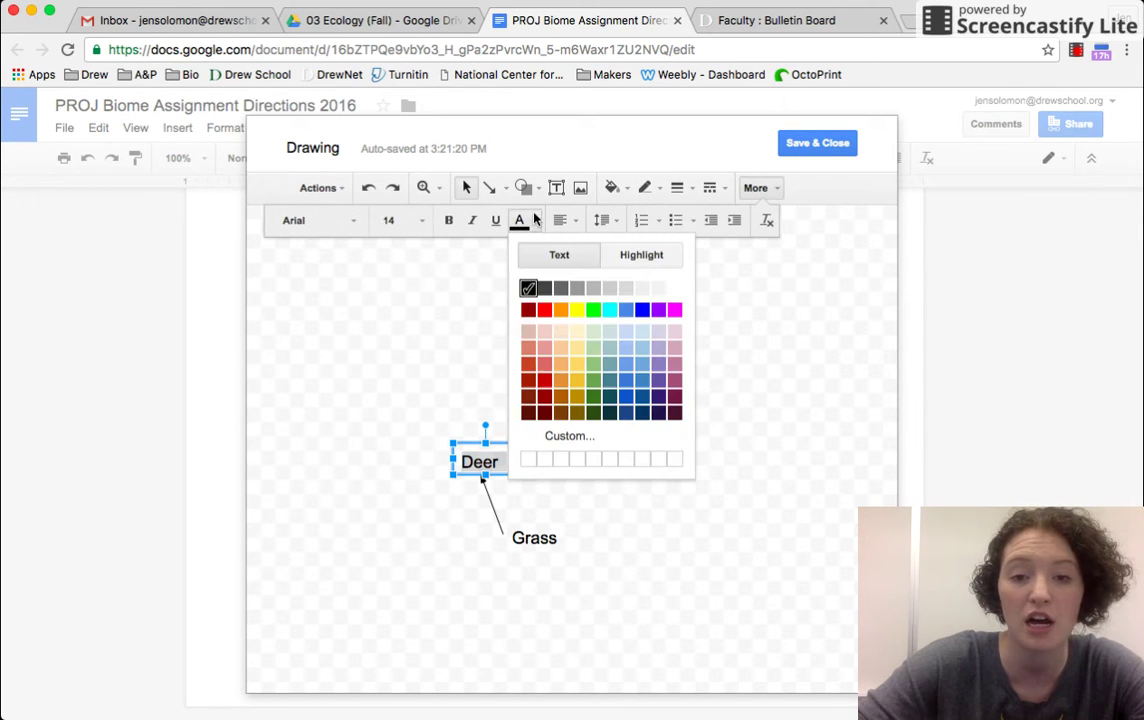
click(545, 313)
click(562, 449)
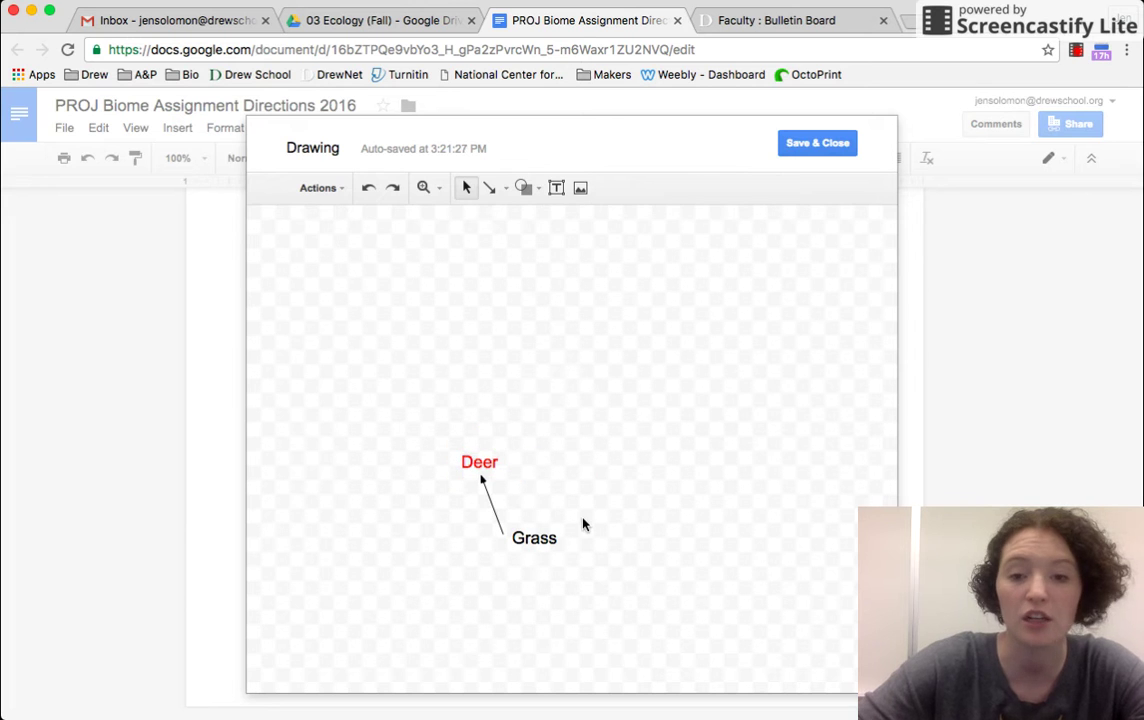
Draw a second arrow from the top of Grass pointing up and to the right
click(505, 188)
click(513, 242)
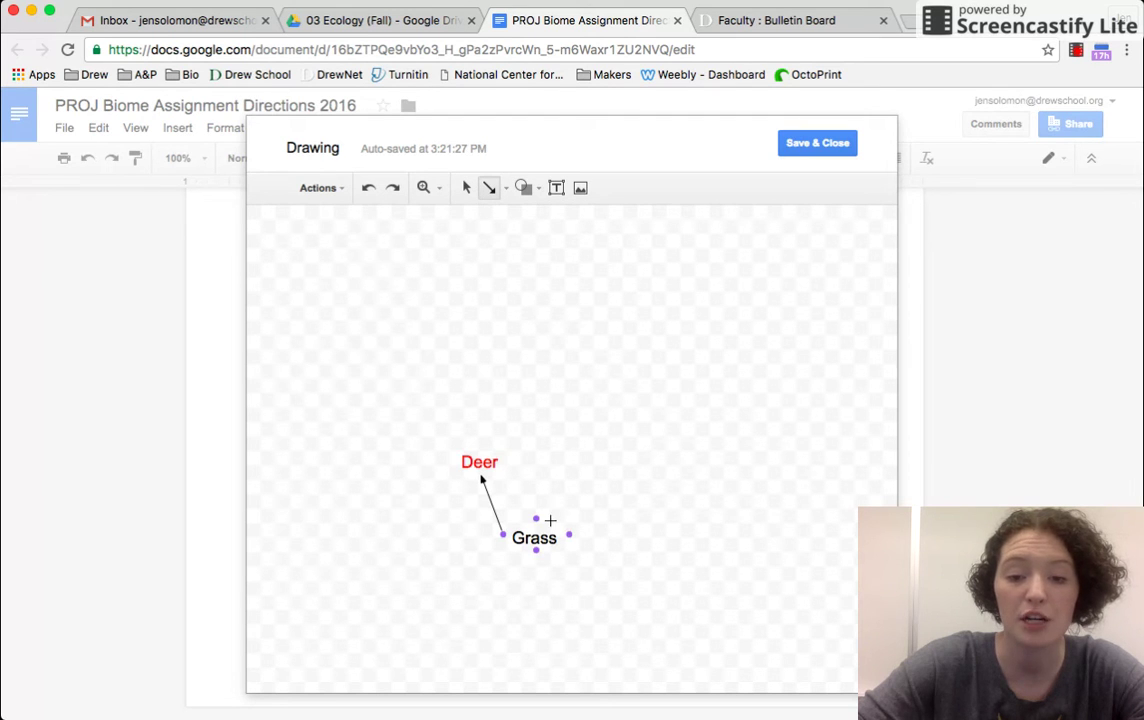
drag(536, 519, 572, 462)
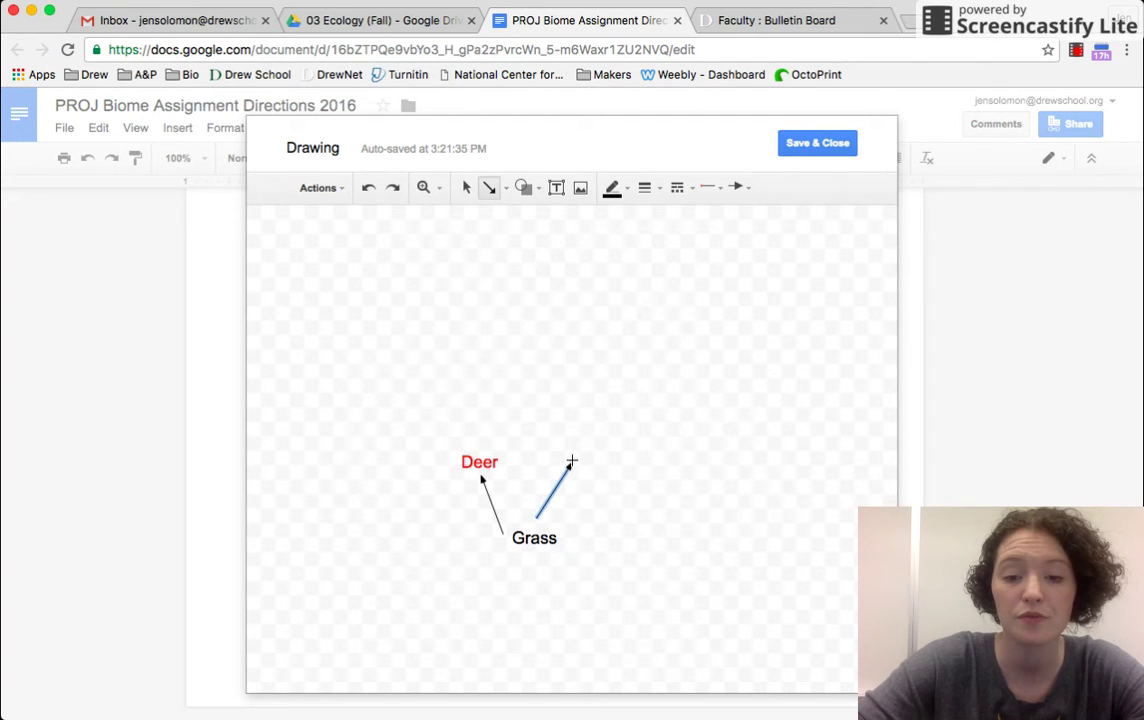
Search images for 'goat' and insert the first result, a goat on a stump
click(582, 192)
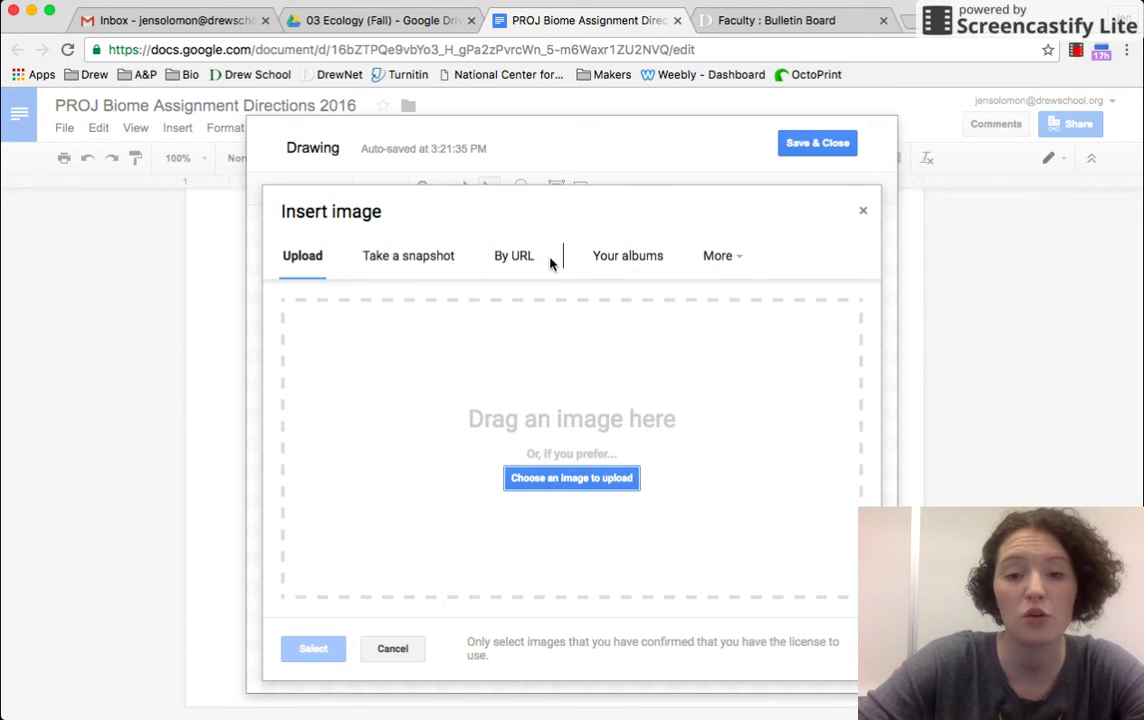
click(724, 259)
click(751, 337)
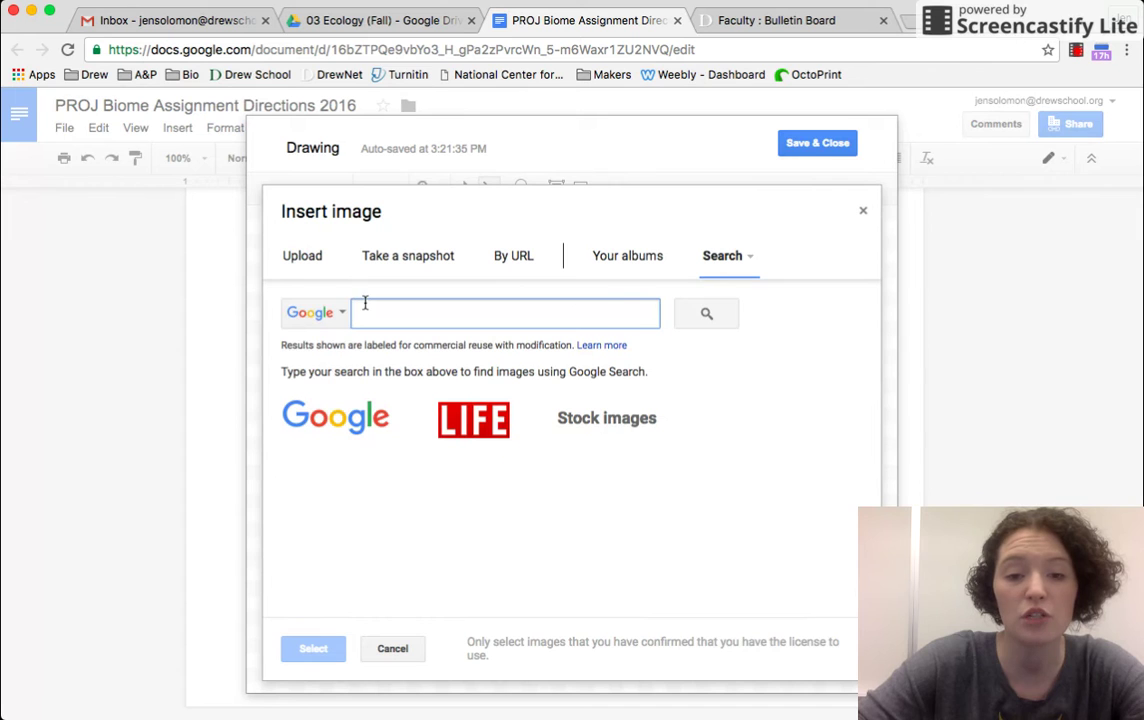
text(goat)
key(Return)
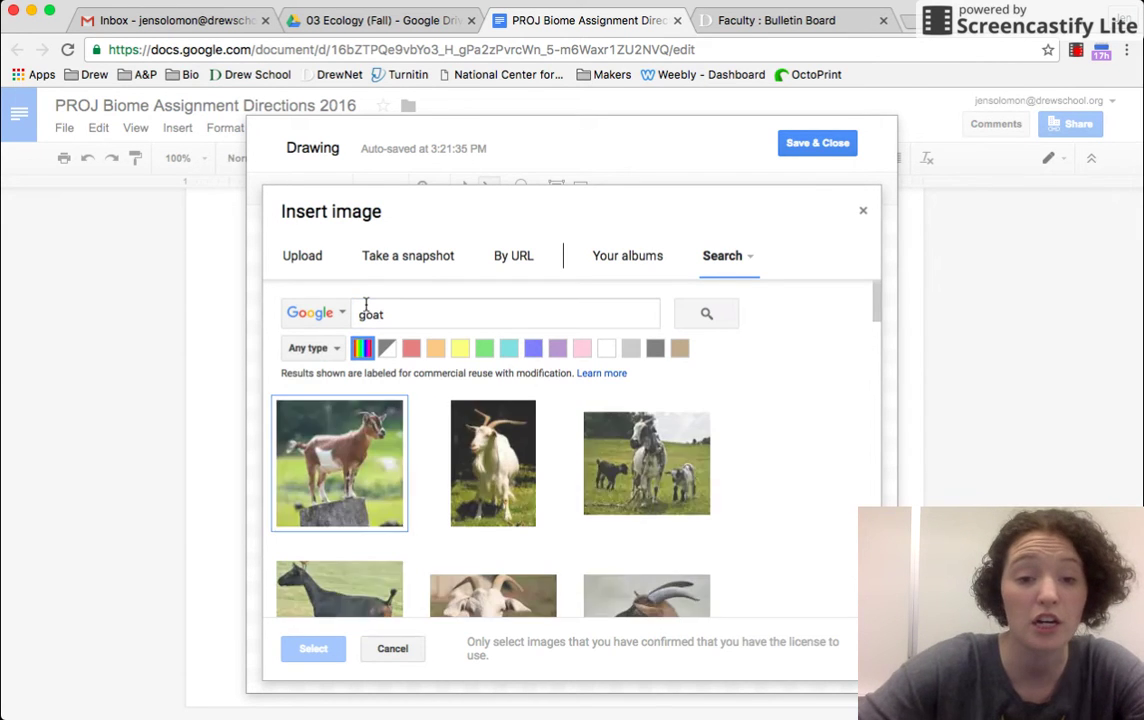
click(358, 480)
click(312, 649)
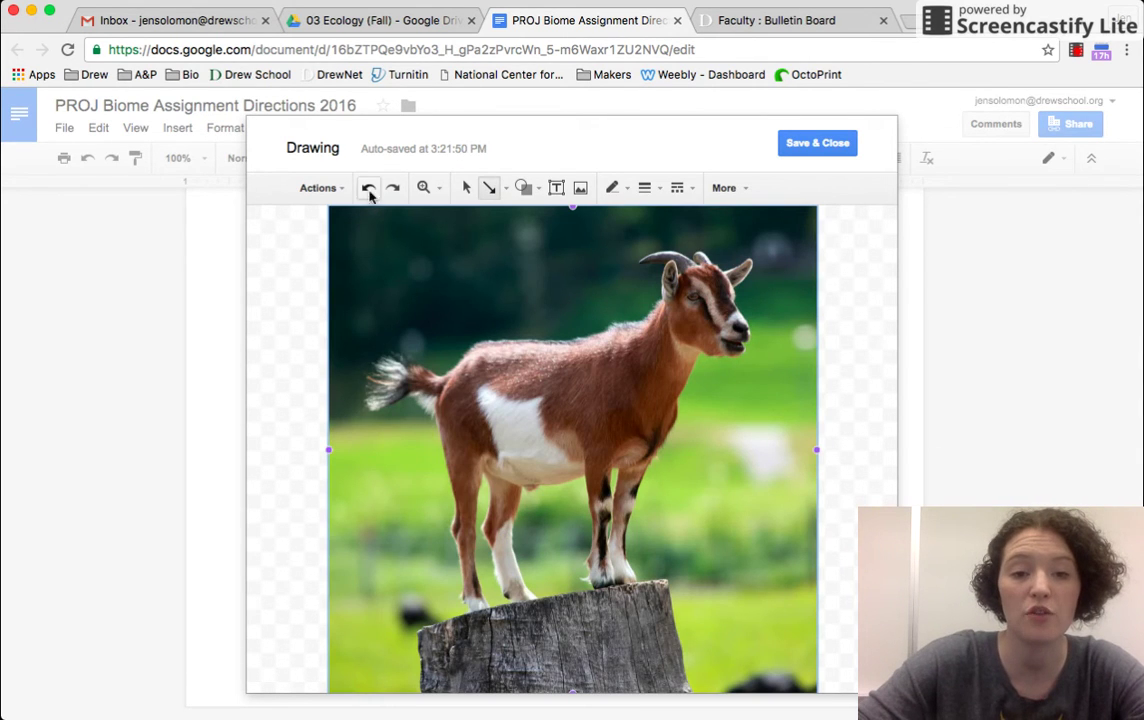
Resize the goat photo to a small thumbnail at the tip of Grass's right-hand arrow
click(466, 187)
drag(329, 207, 575, 382)
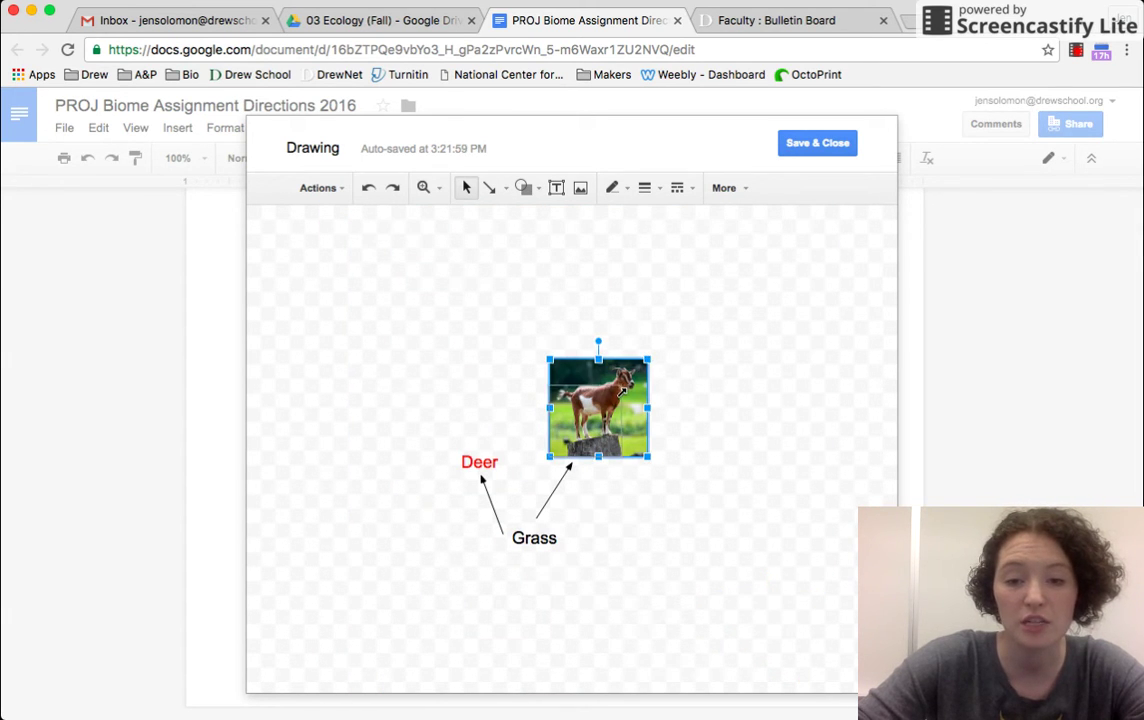
drag(648, 357, 620, 386)
click(679, 477)
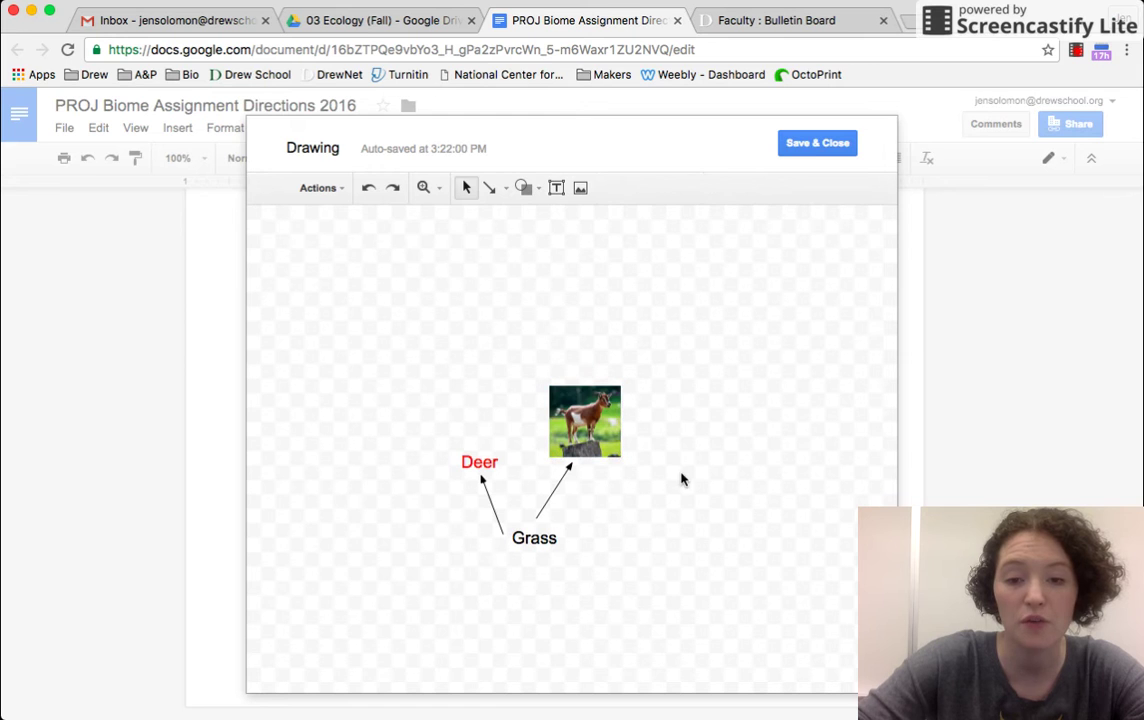
Dismiss the reopened image dialog and add a 'Wolves' label above the goat photo
click(580, 188)
click(863, 210)
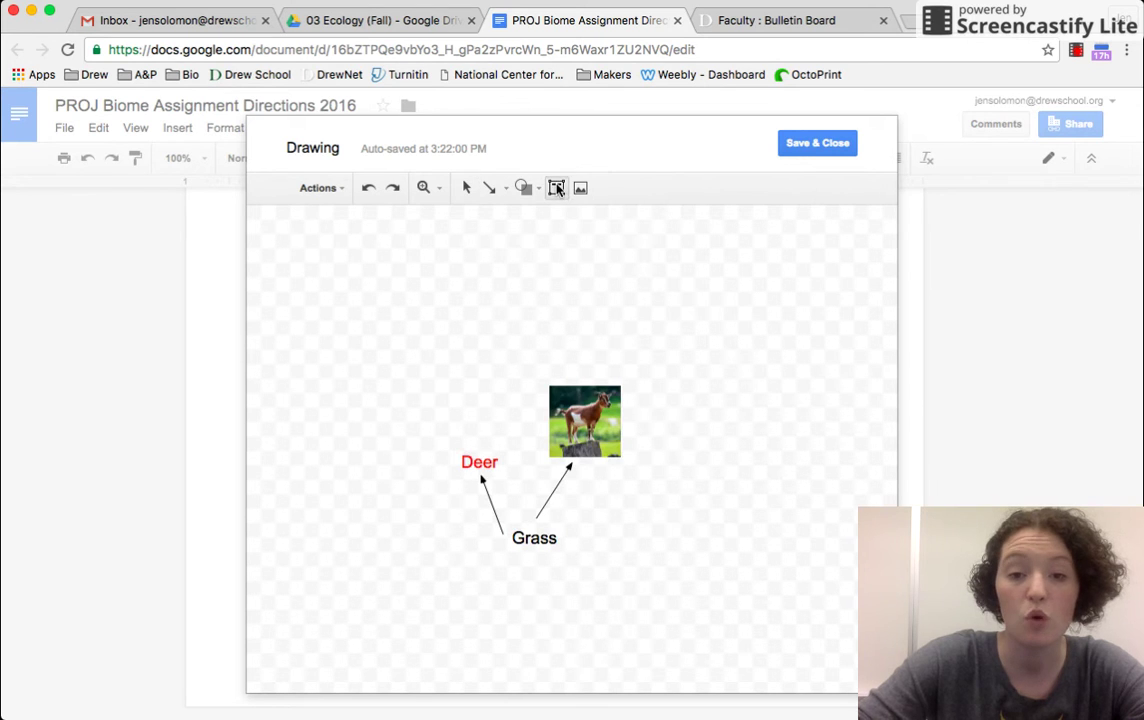
drag(477, 318, 605, 363)
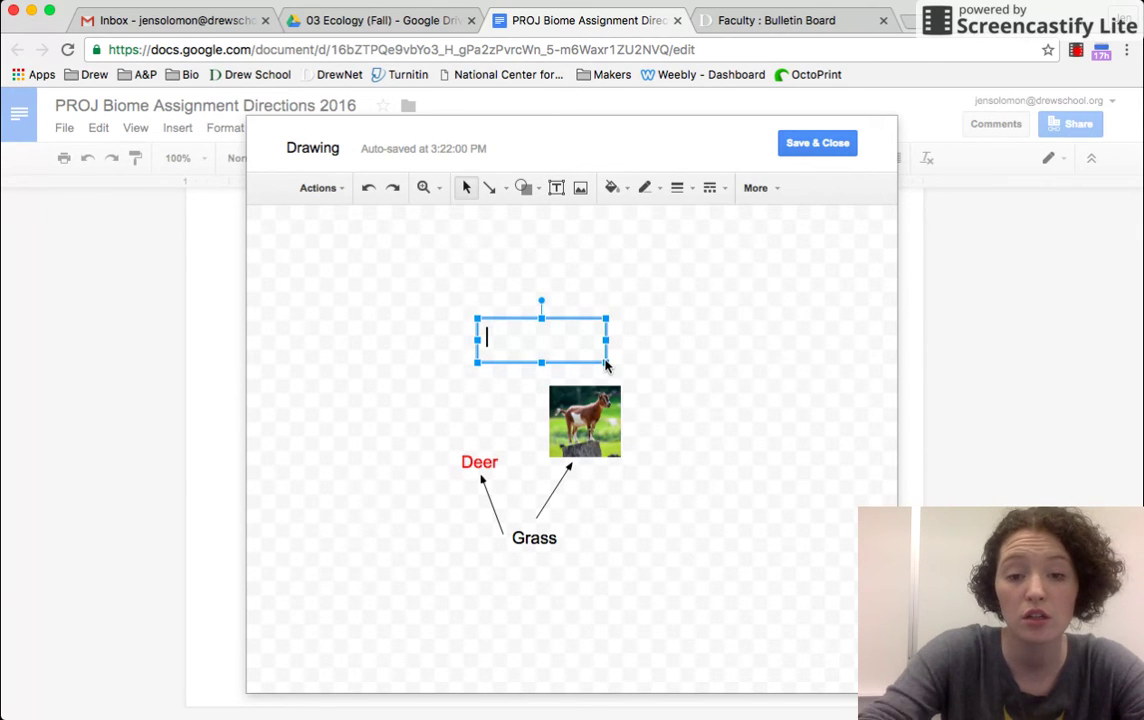
text(Wolves)
click(706, 546)
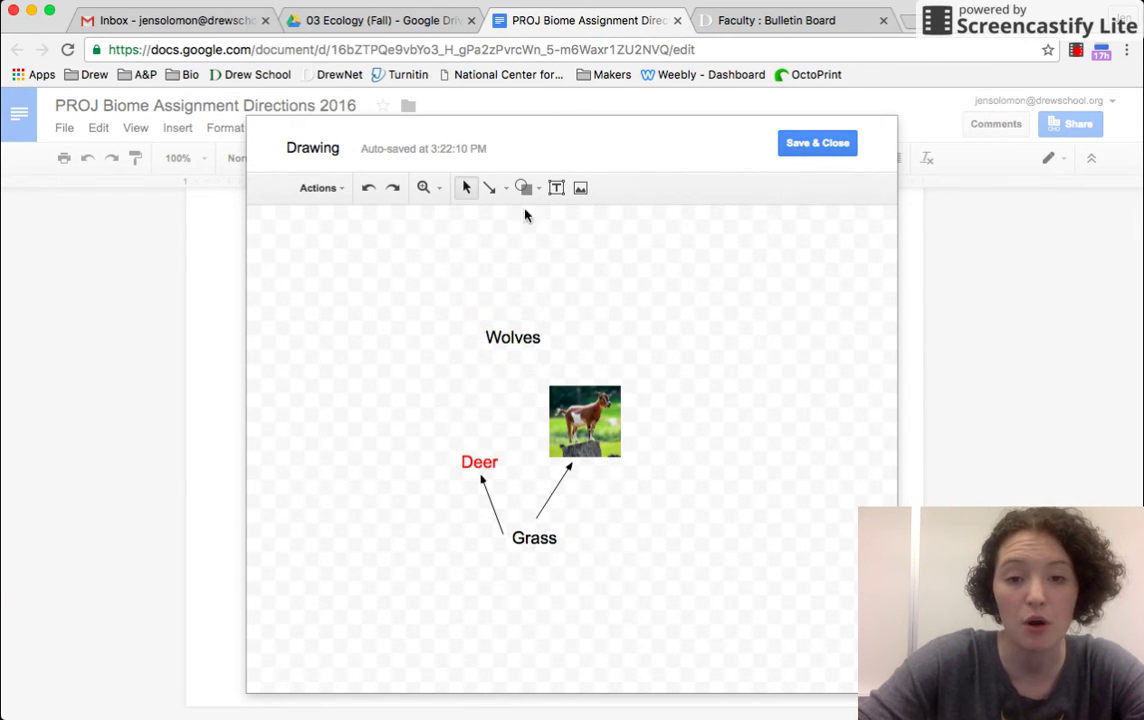
Draw an arrow from Deer up to Wolves
click(491, 191)
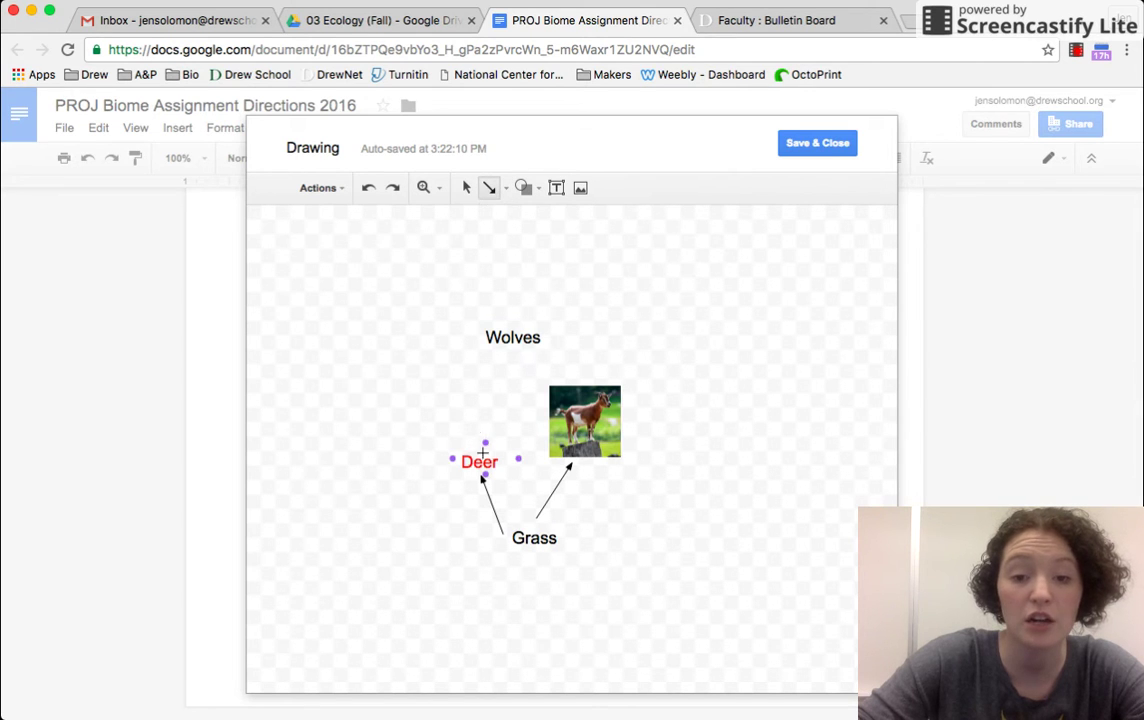
mouse_move(485, 440)
mouse_down()
mouse_move(512, 352)
mouse_move(522, 355)
mouse_up()
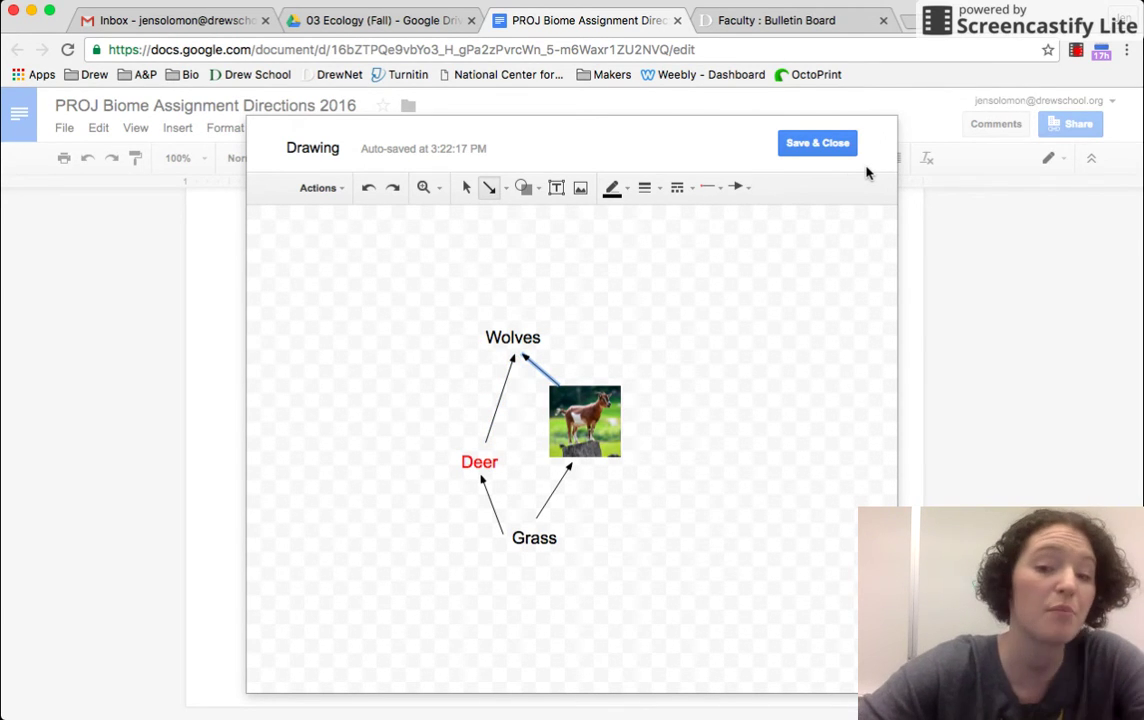
click(466, 187)
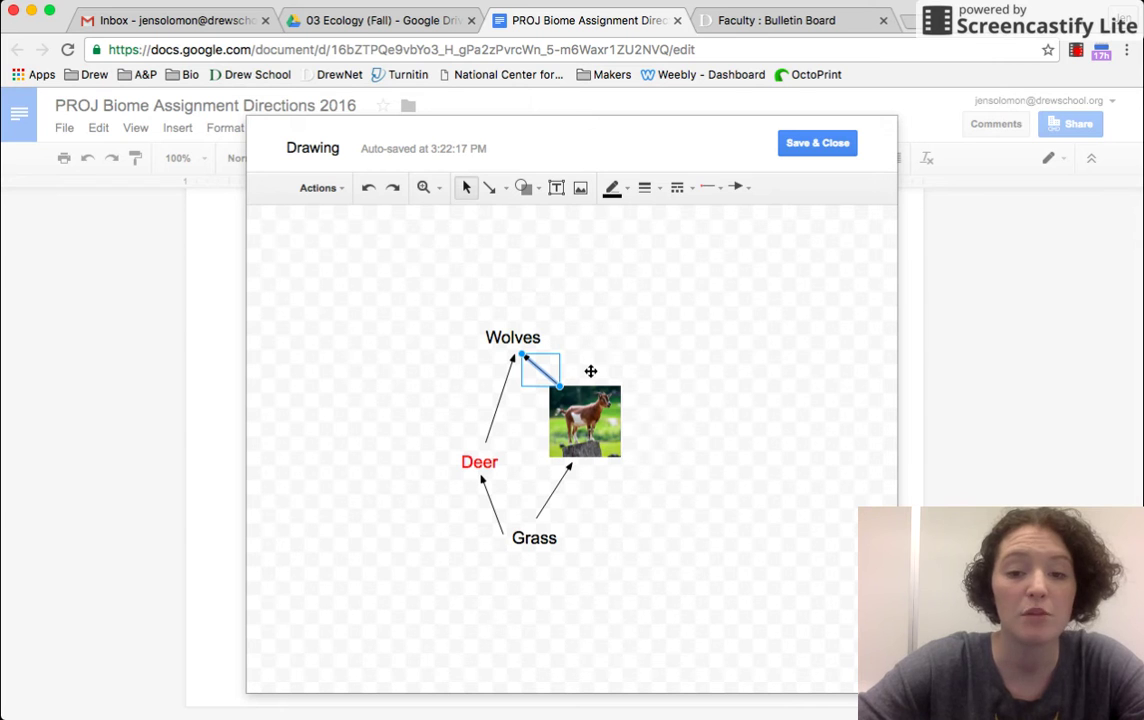
click(416, 256)
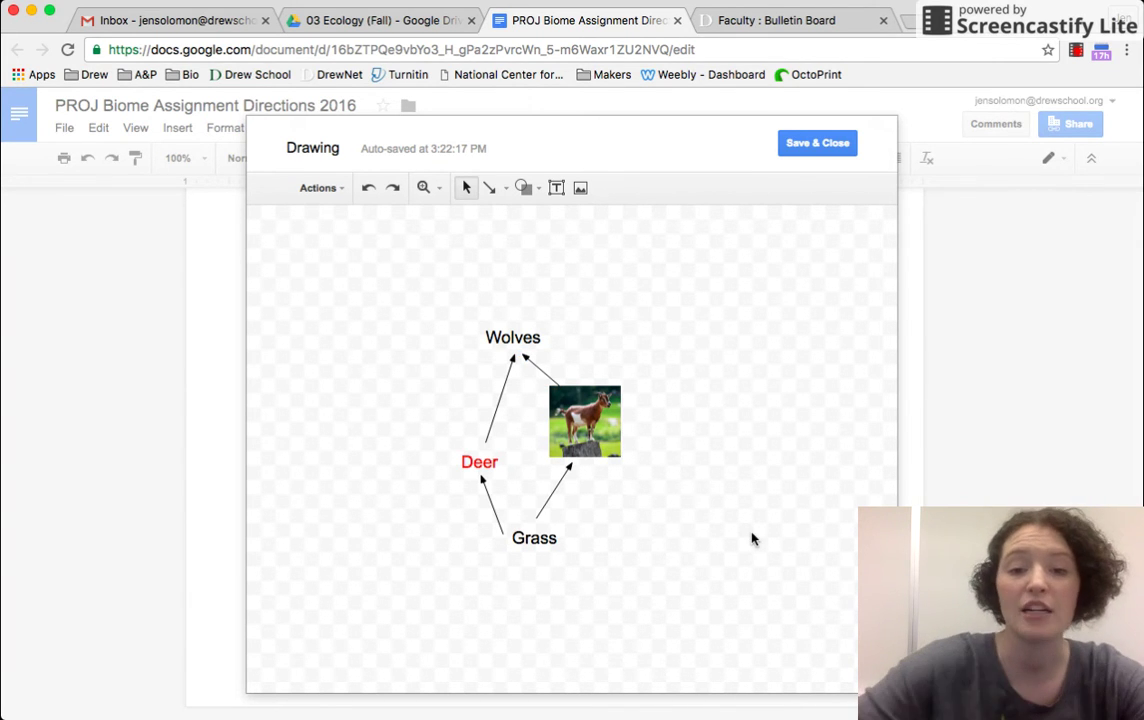
click(539, 189)
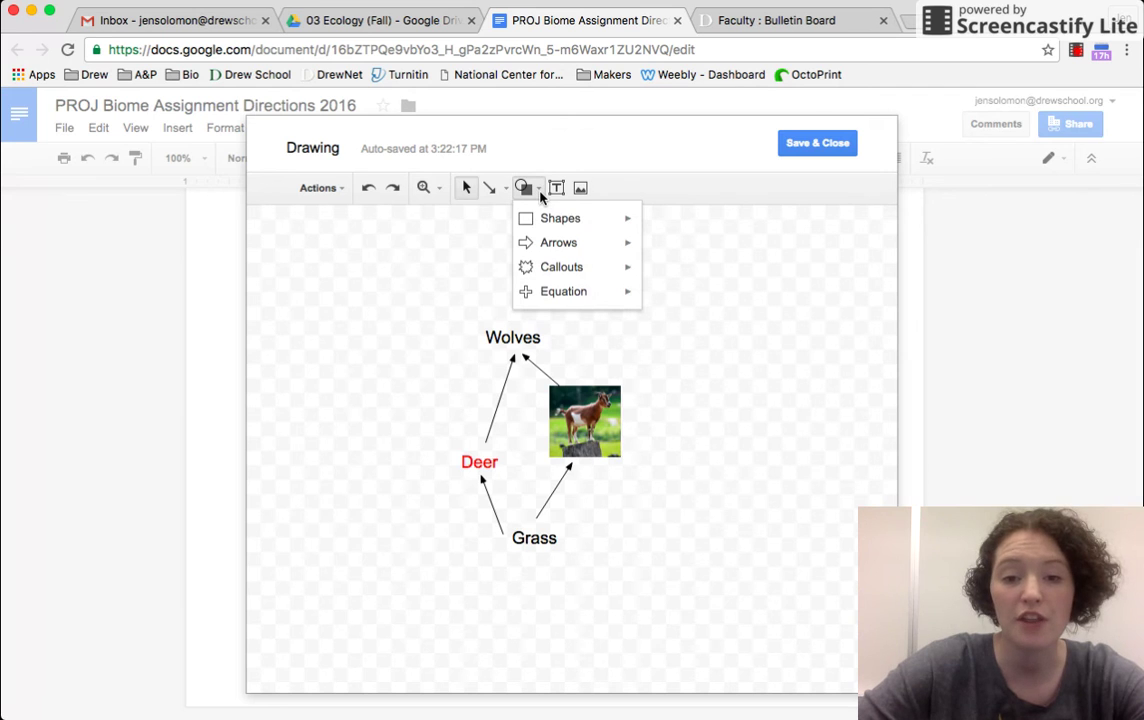
mouse_move(605, 252)
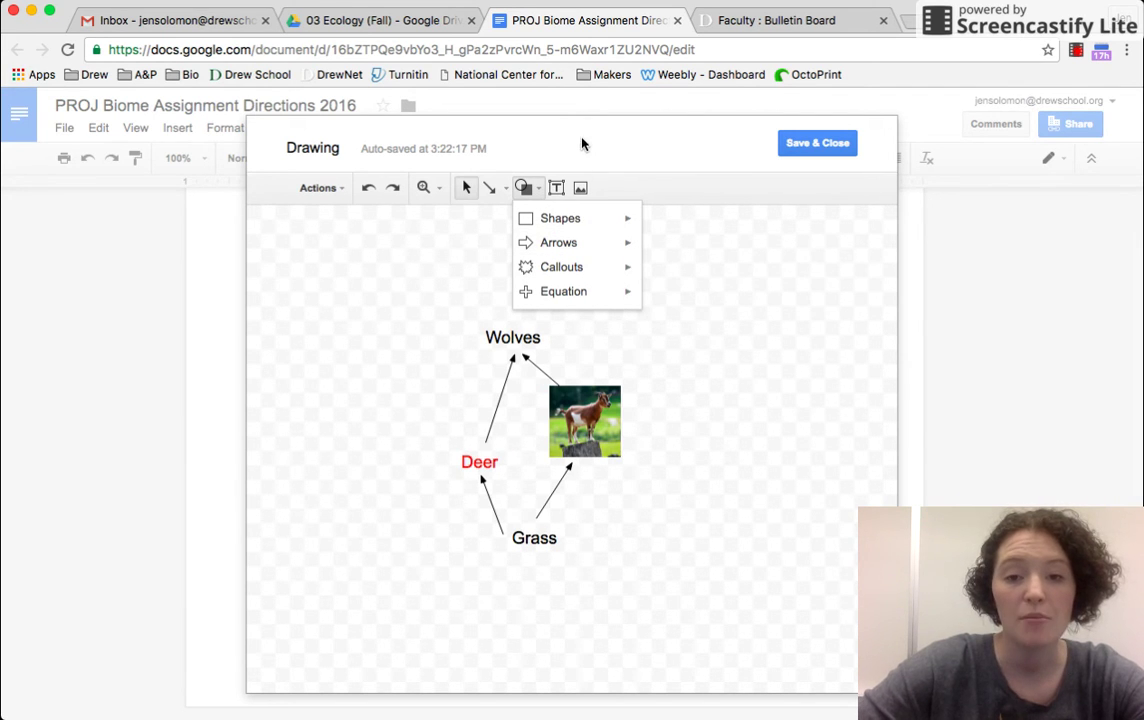
click(345, 189)
click(345, 189)
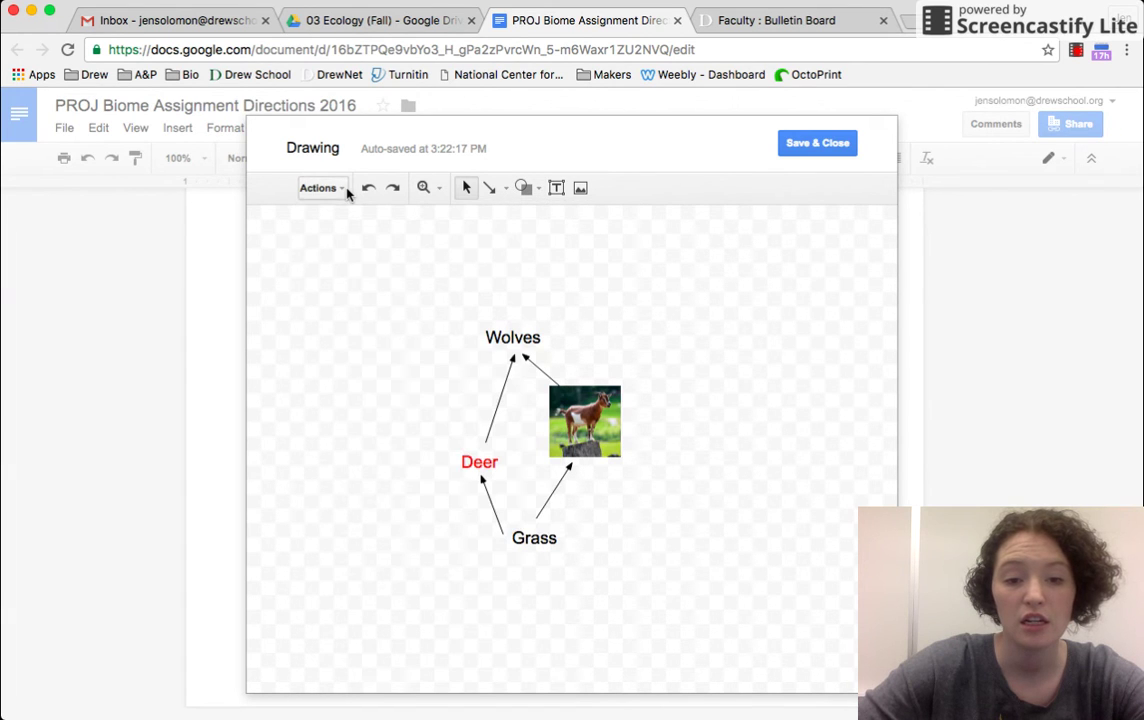
Save the food-web drawing into the worksheet below Water sources, then reopen it for editing
click(810, 143)
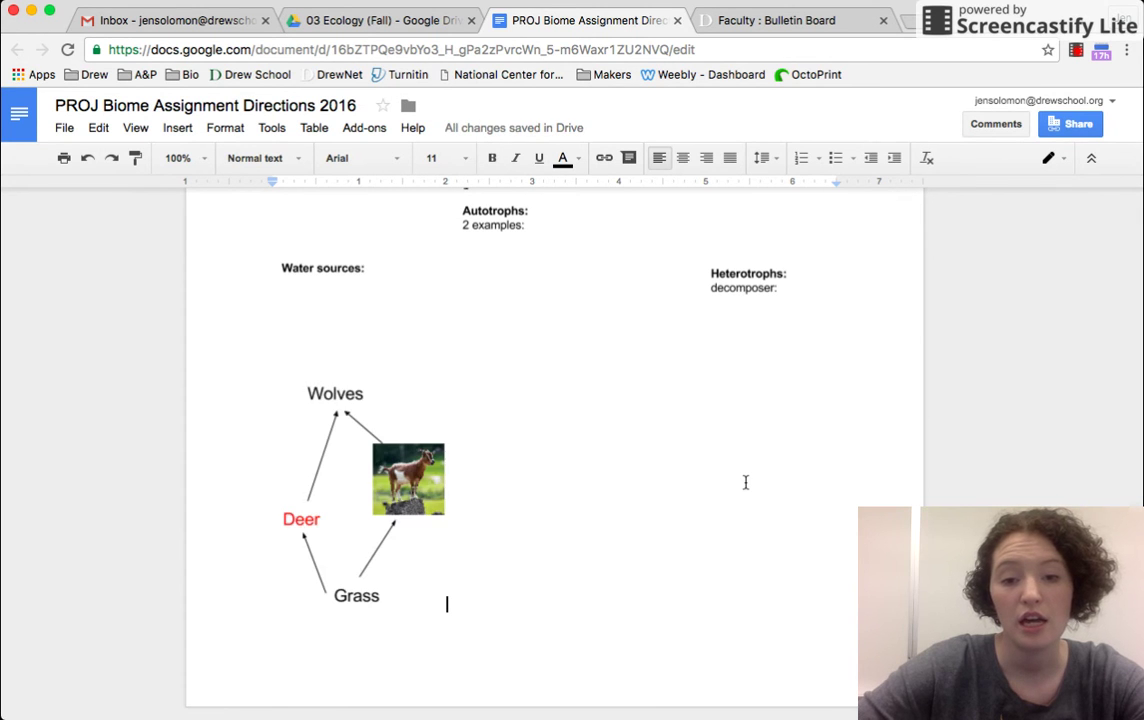
click(337, 454)
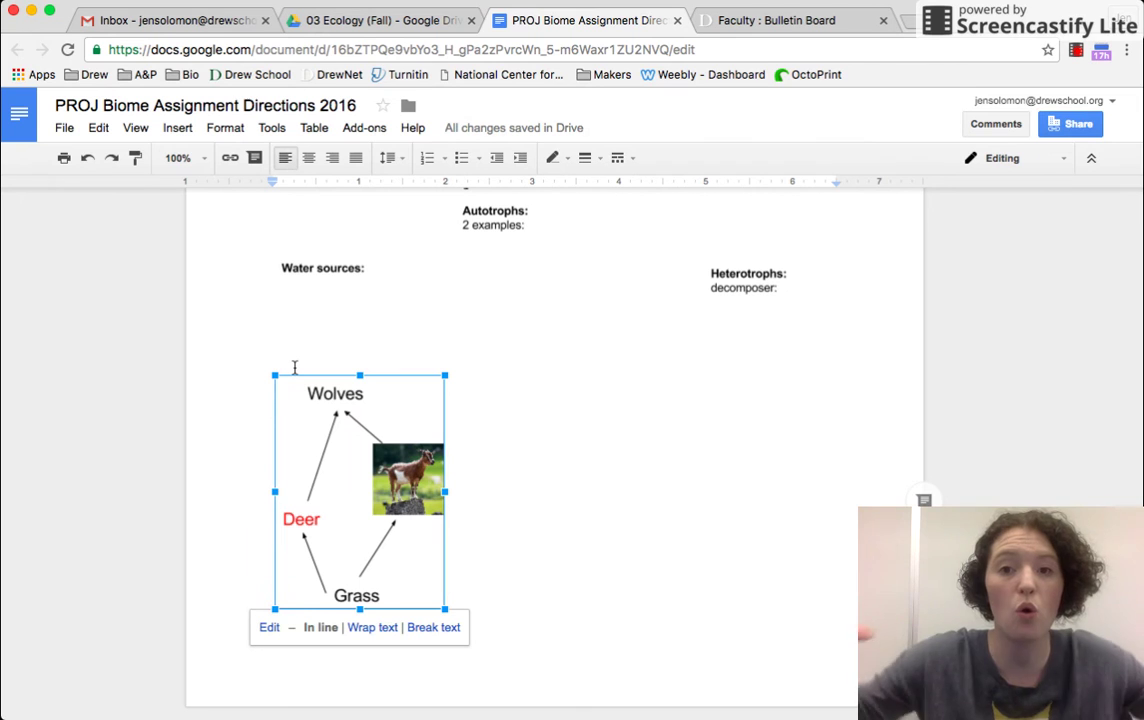
click(269, 628)
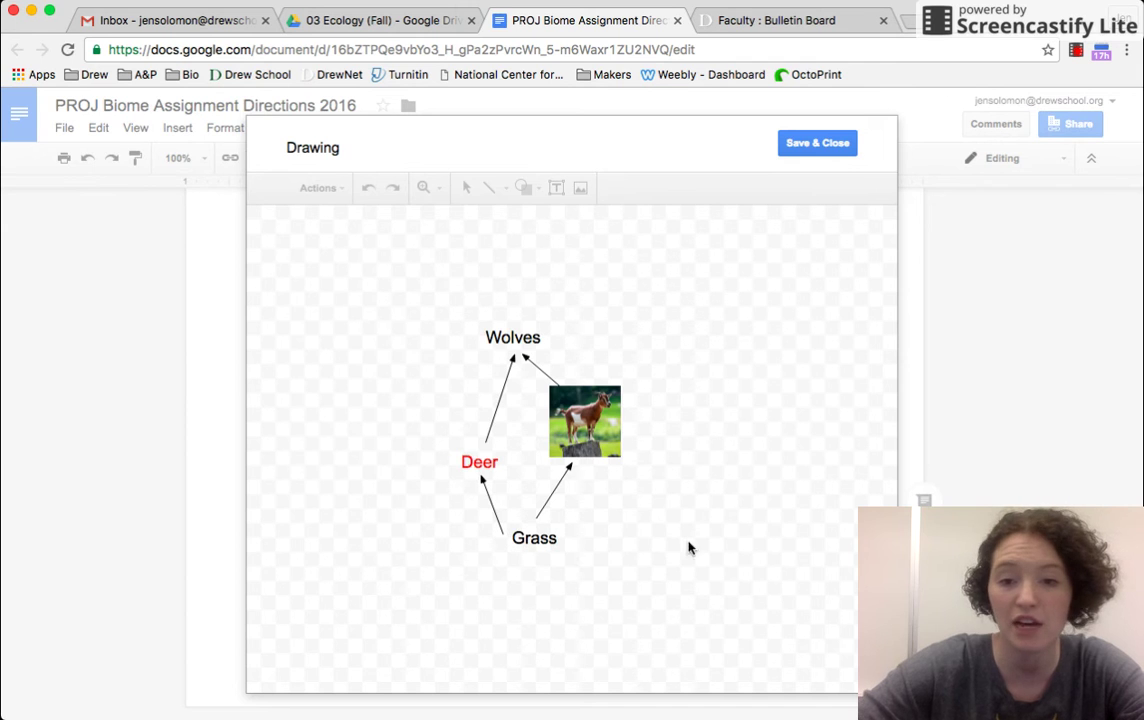
click(817, 143)
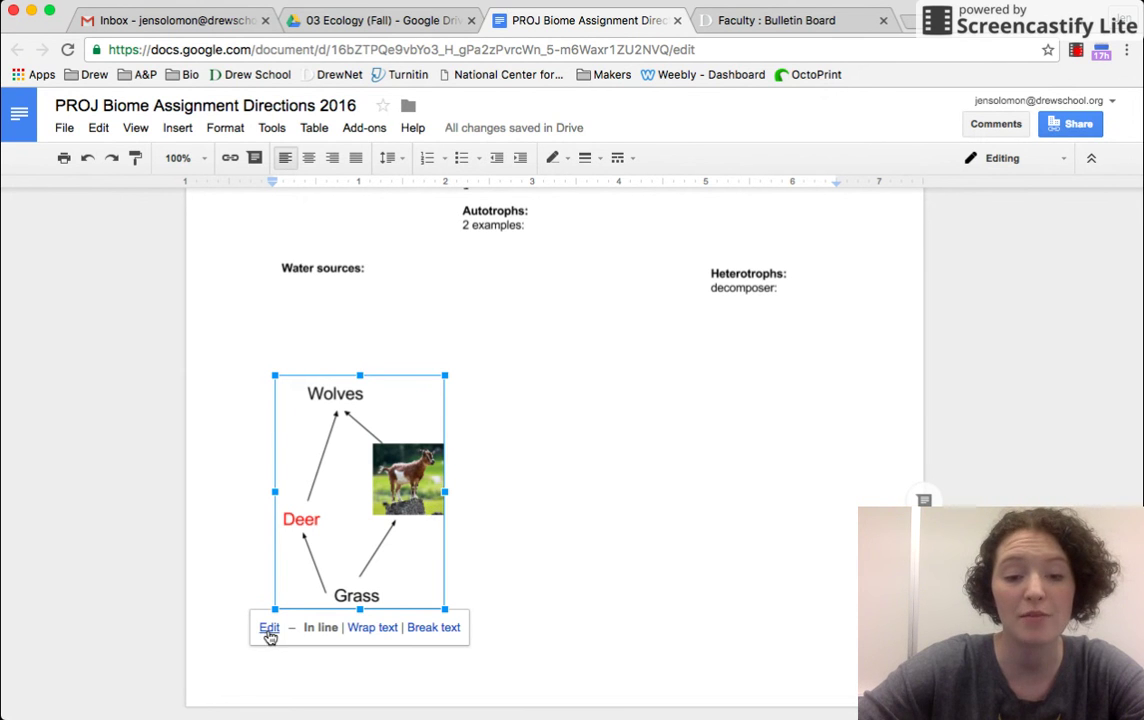
click(269, 628)
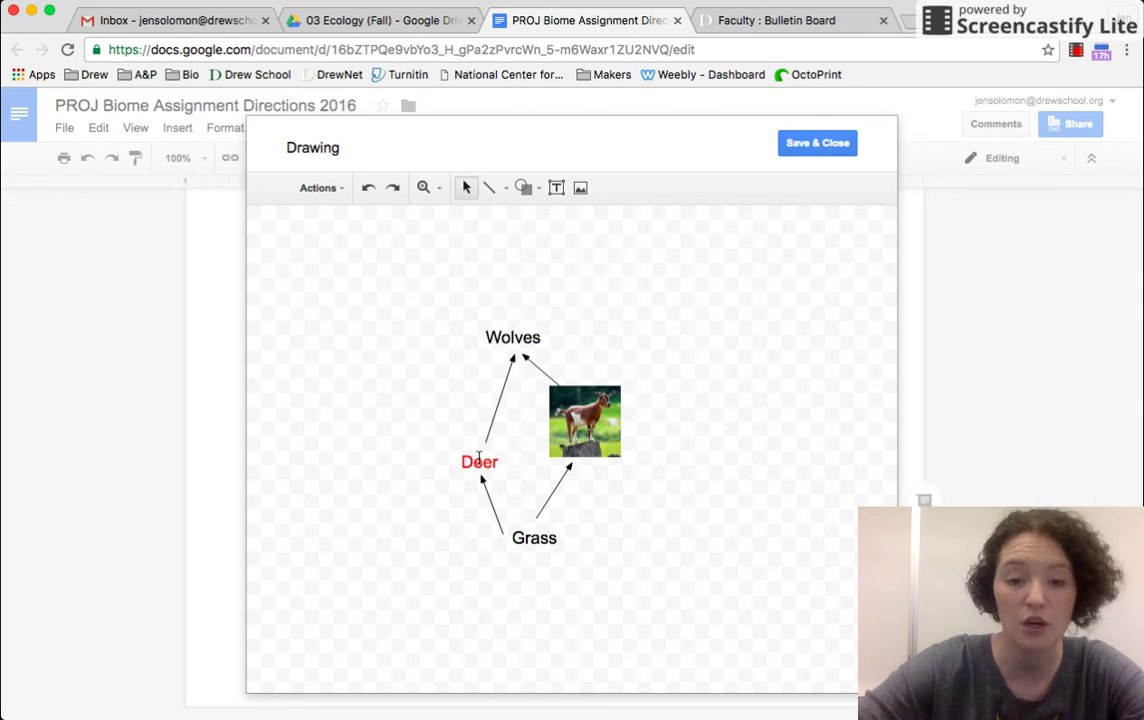
Save and close the drawing, check it inline under Water sources, and deselect it
click(789, 148)
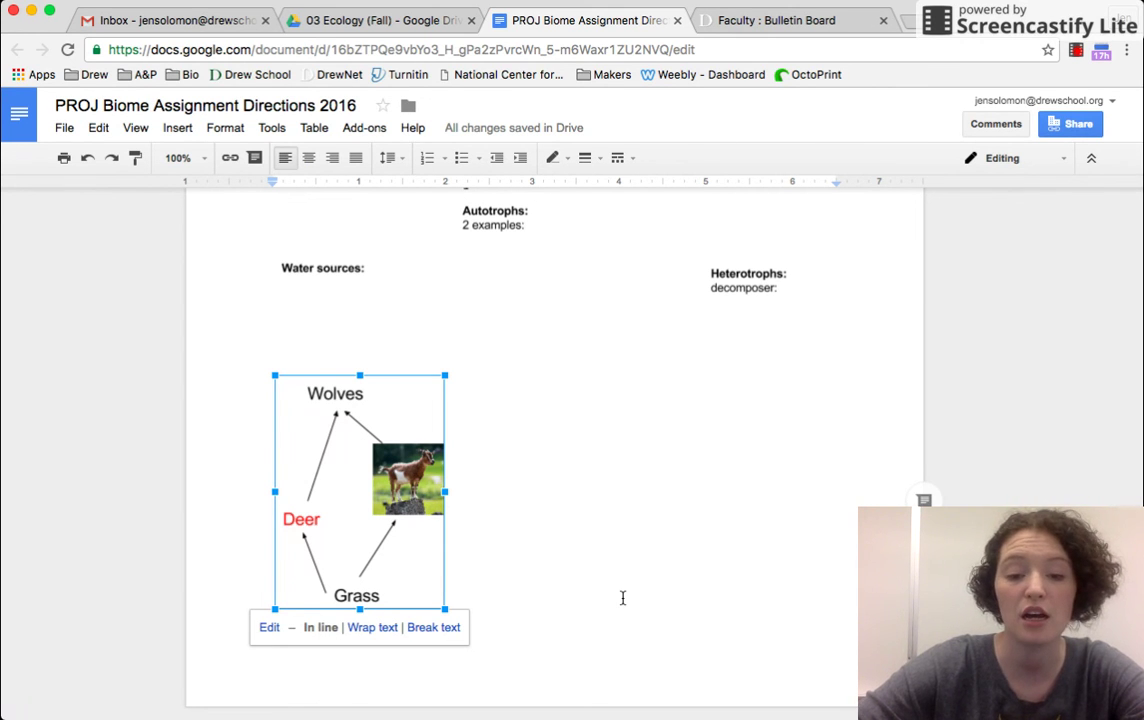
scroll(622, 598, up, 15)
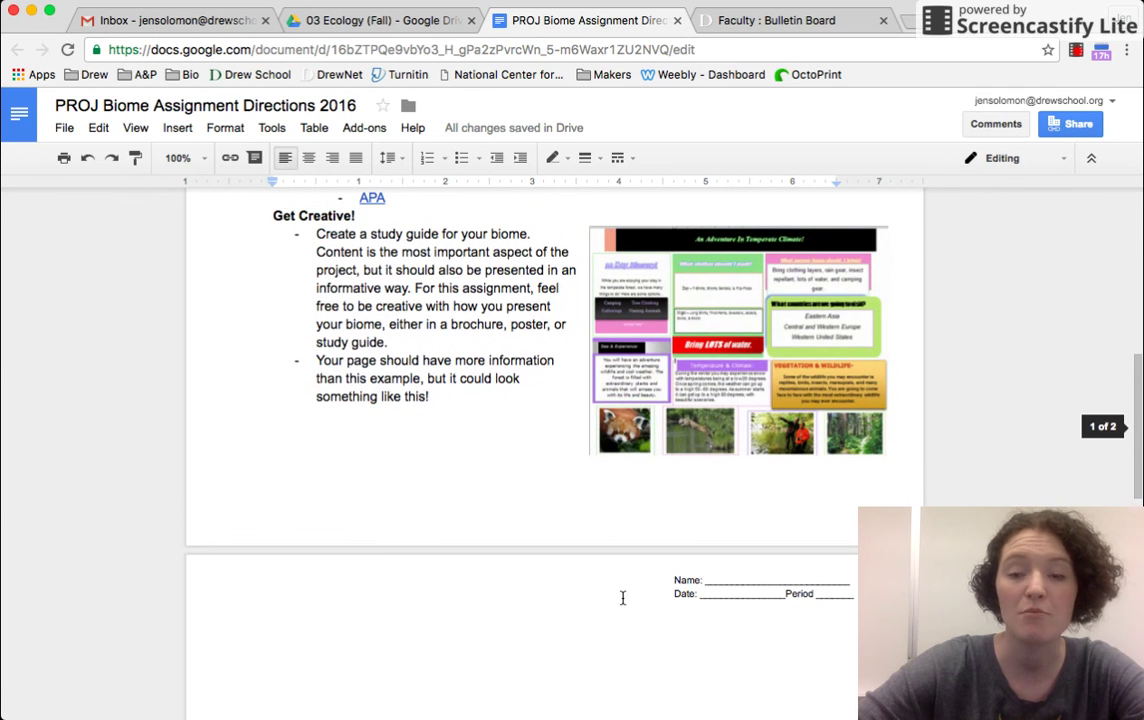
scroll(622, 598, down, 15)
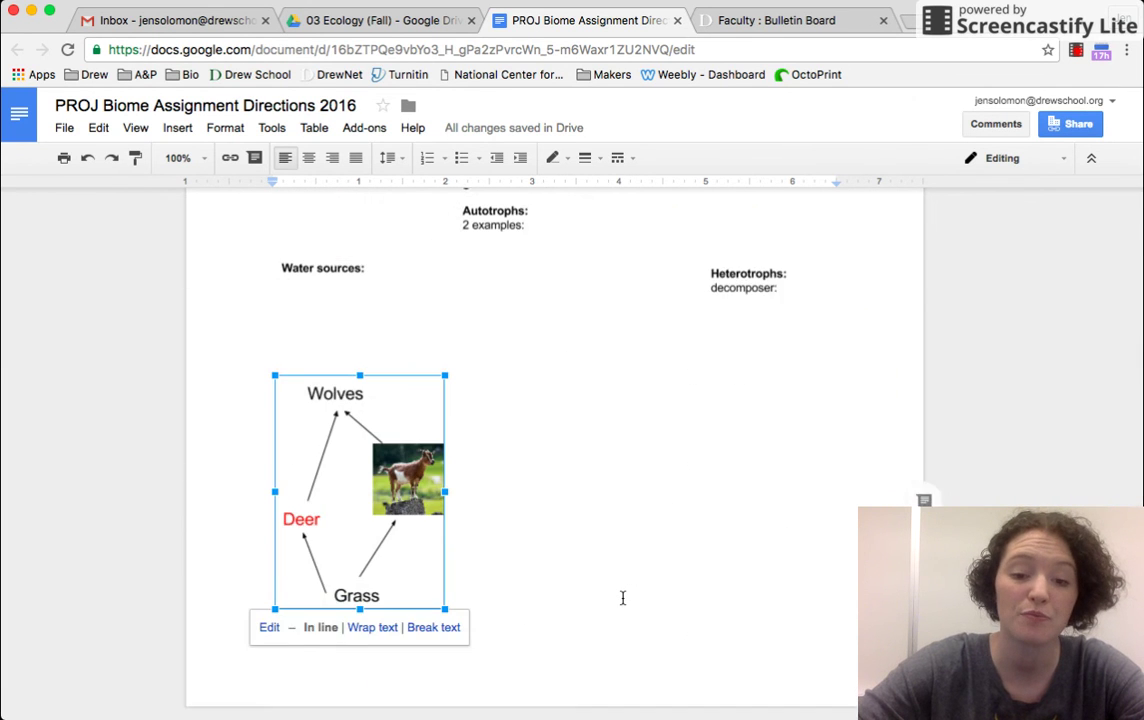
scroll(622, 598, down, 1)
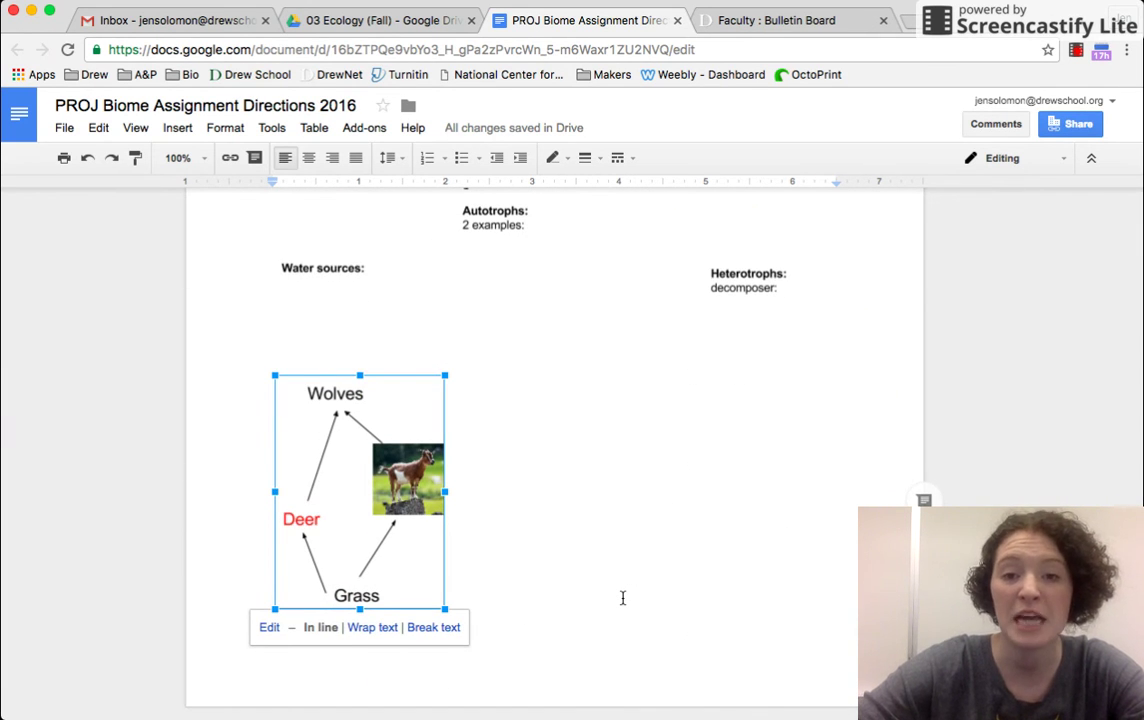
click(622, 598)
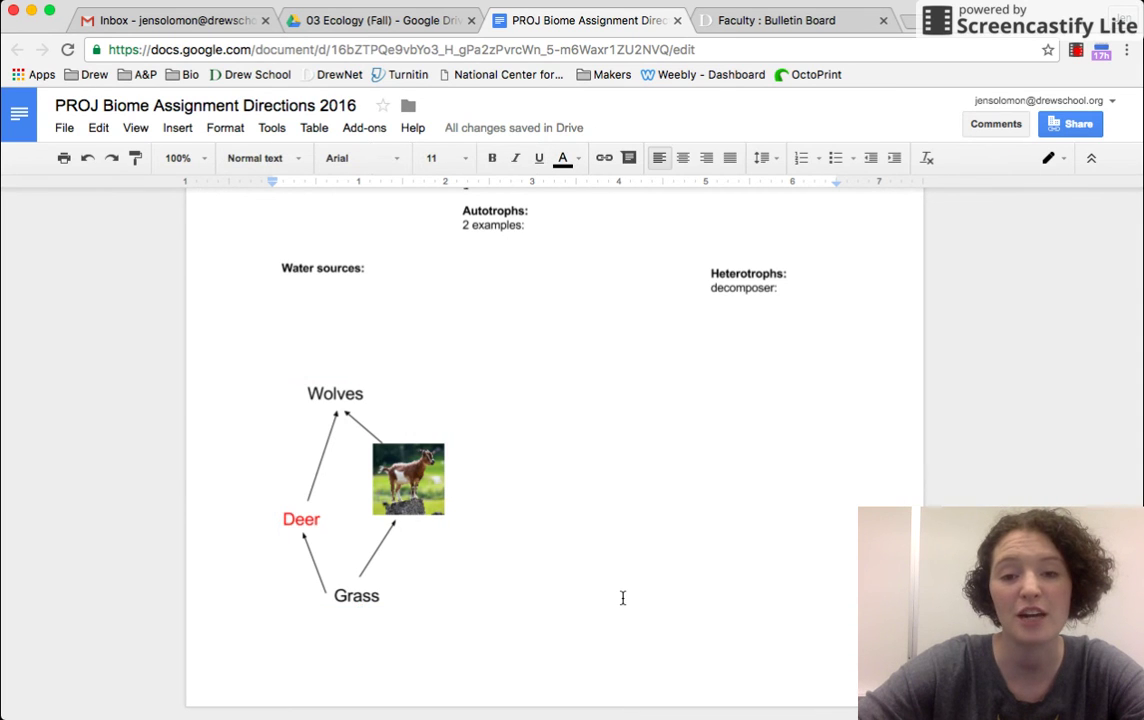